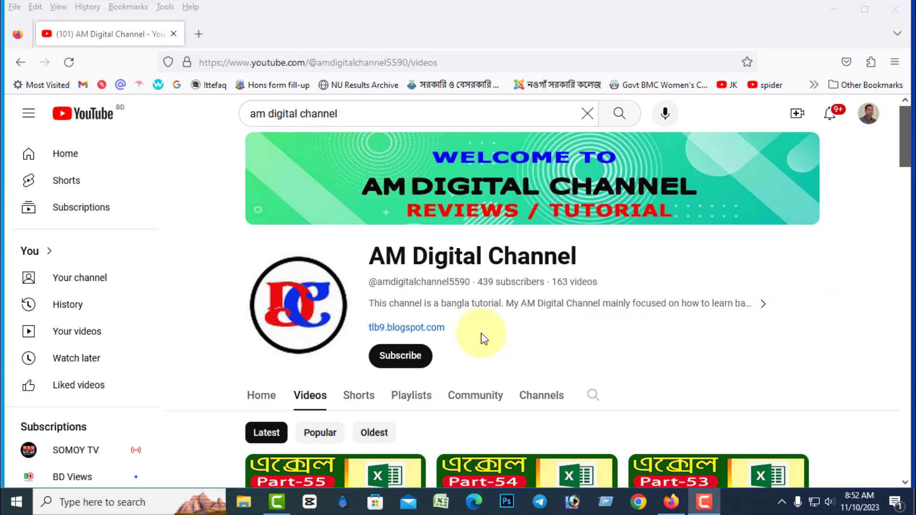
- Scroll through the AM Digital Channel videos, then close the Firefox window to reveal the desktop
scroll(787, 266, down, 2)
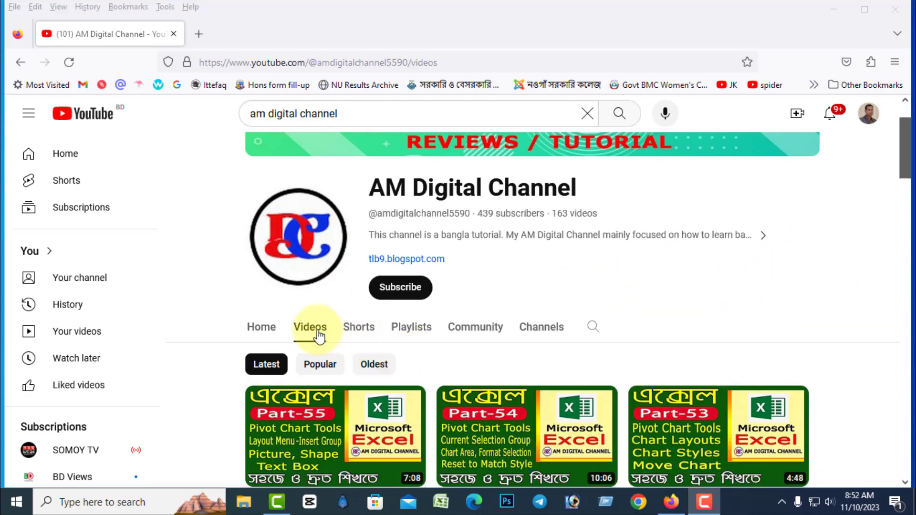
scroll(525, 324, down, 3)
scroll(524, 328, down, 3)
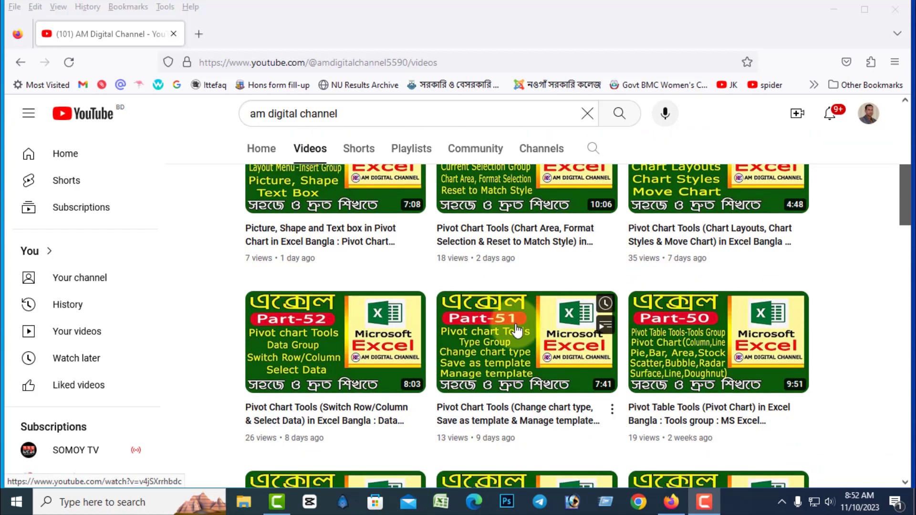
scroll(521, 329, down, 3)
scroll(518, 329, down, 4)
scroll(516, 340, up, 5)
scroll(517, 341, up, 5)
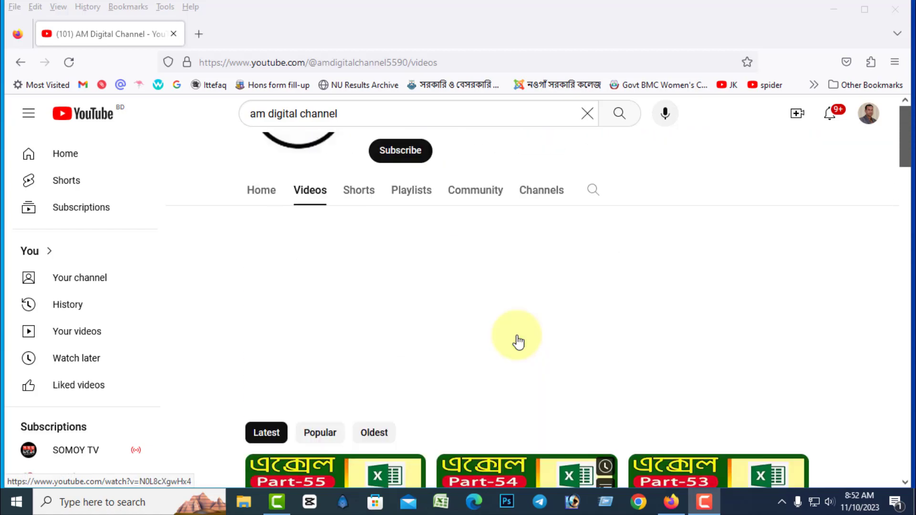
scroll(564, 352, up, 4)
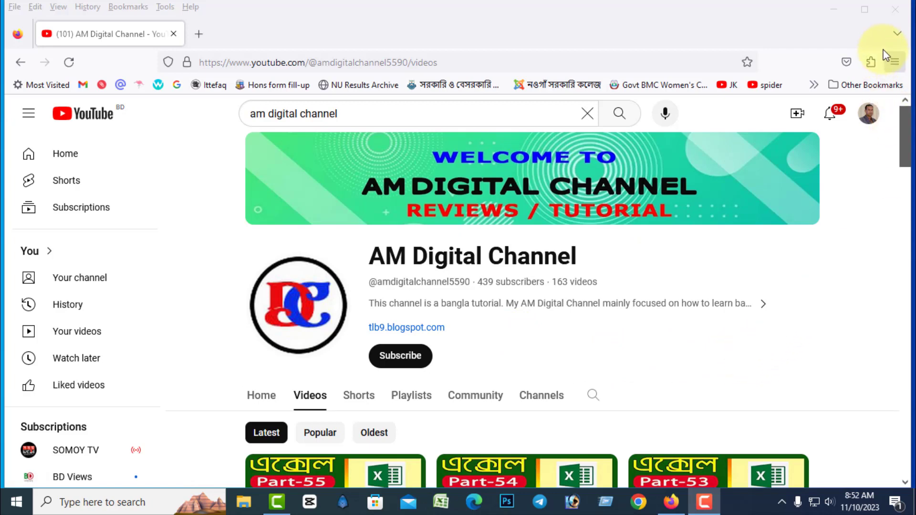
click(894, 10)
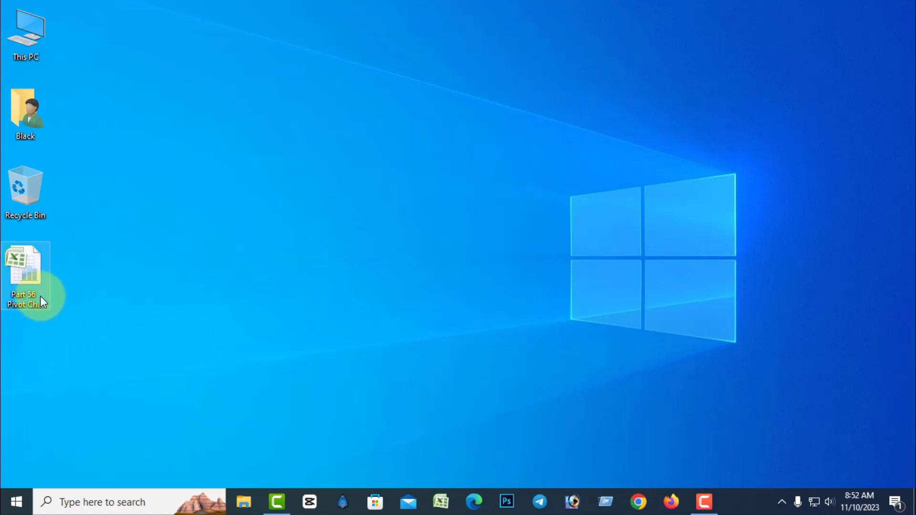
- Open the Part 56 Pivot Chart Tool workbook from the desktop
double_click(26, 286)
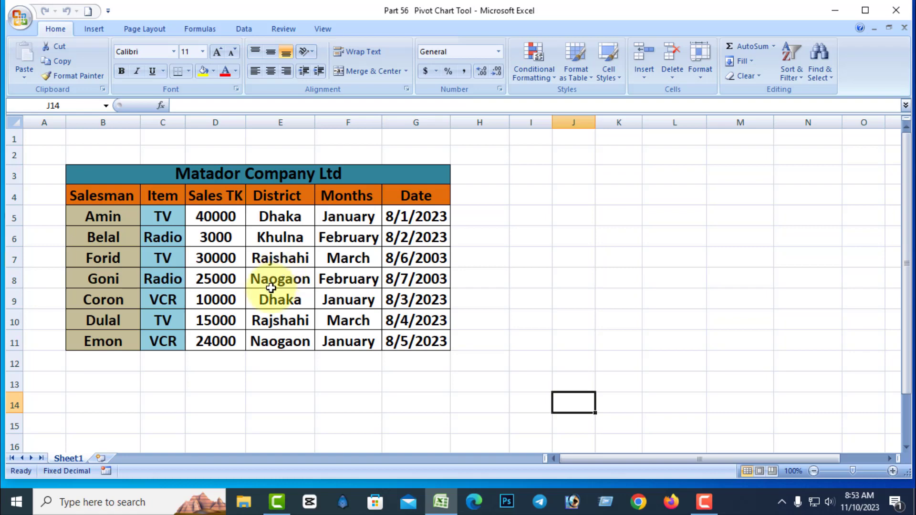
- Insert a PivotTable from the Matador sales data on a new worksheet
click(224, 257)
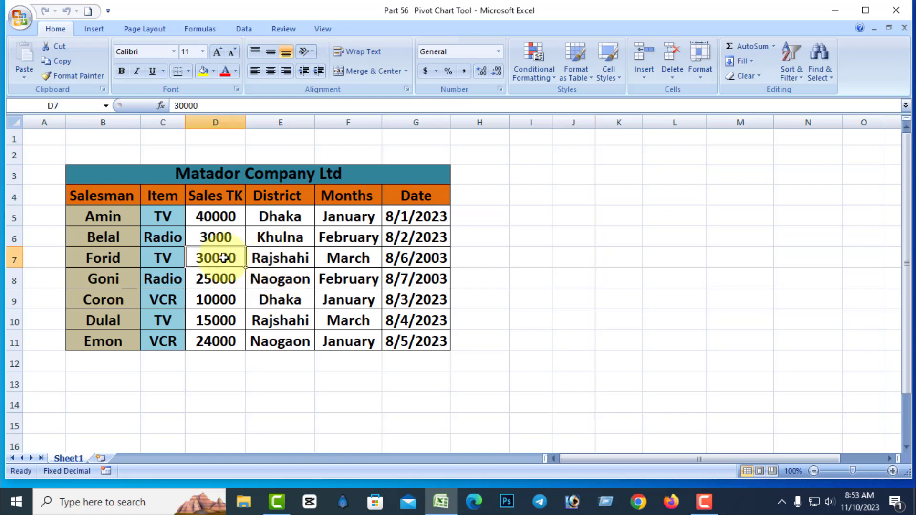
click(89, 28)
click(41, 76)
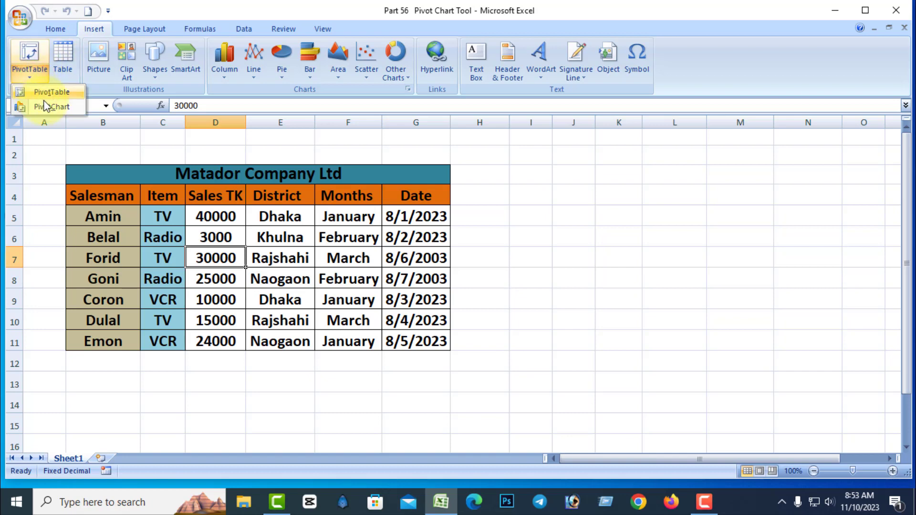
click(52, 93)
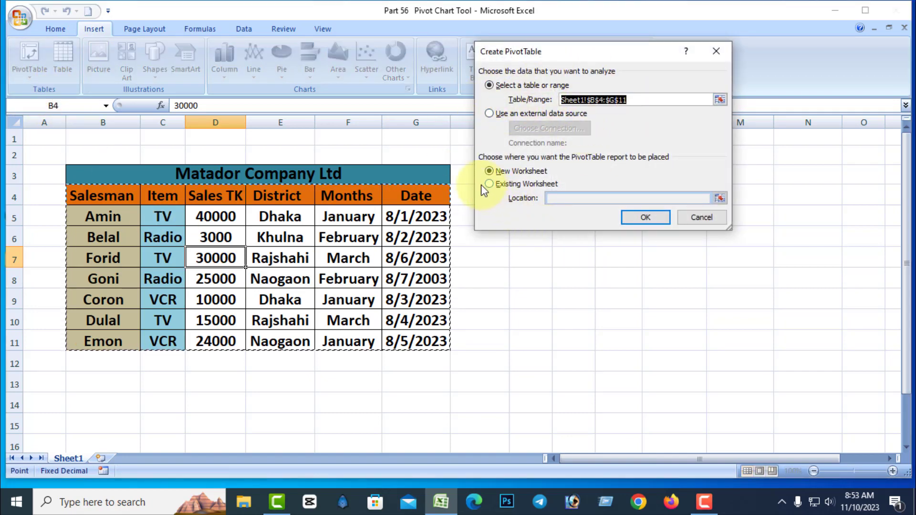
click(645, 218)
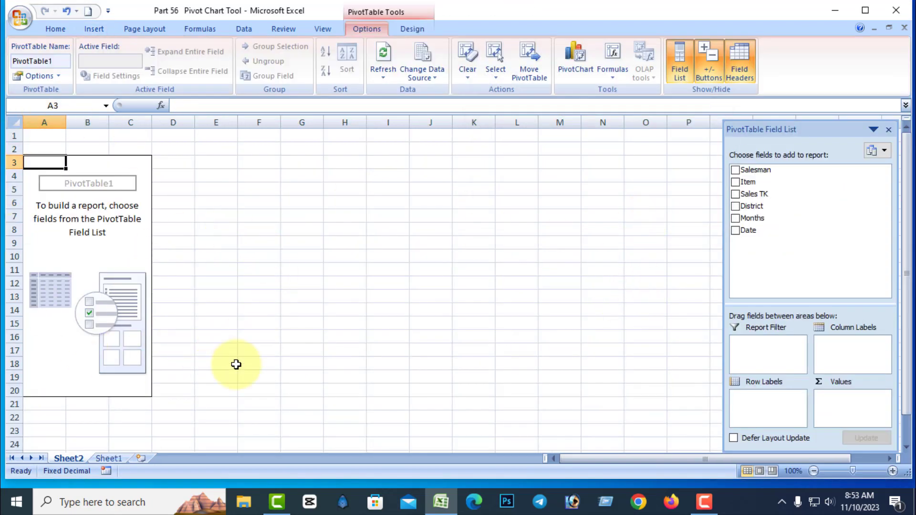
- Lay out Salesman as rows, Item as columns and Sum of Sales TK as values
drag(752, 171, 765, 401)
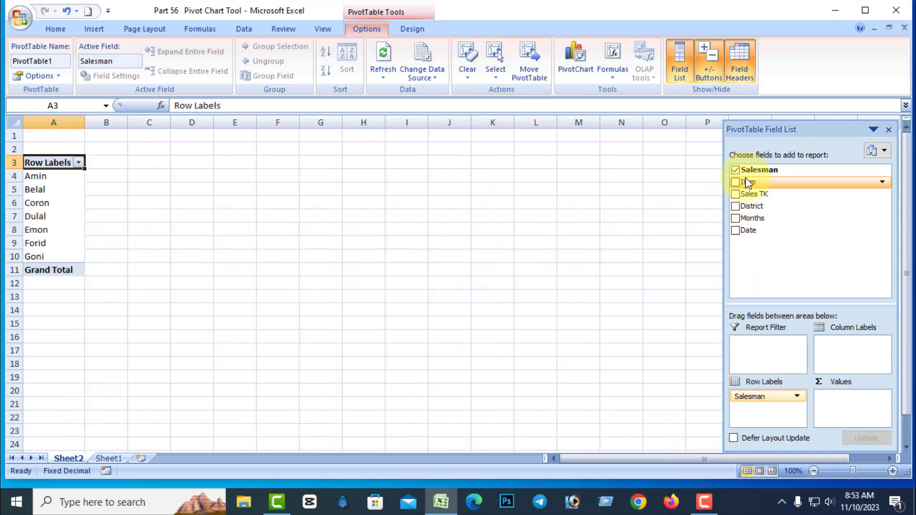
drag(747, 181, 831, 348)
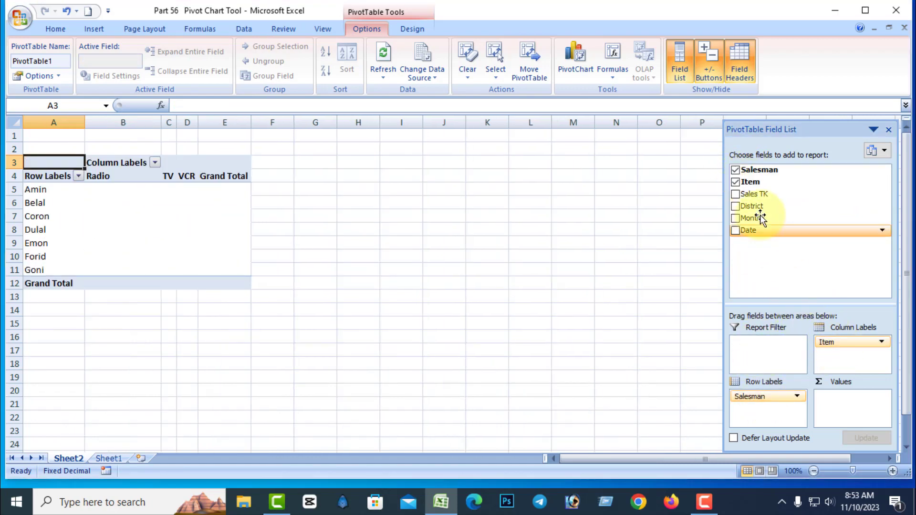
mouse_move(755, 194)
mouse_down()
mouse_move(798, 325)
mouse_move(842, 402)
mouse_move(769, 292)
mouse_move(754, 352)
mouse_up()
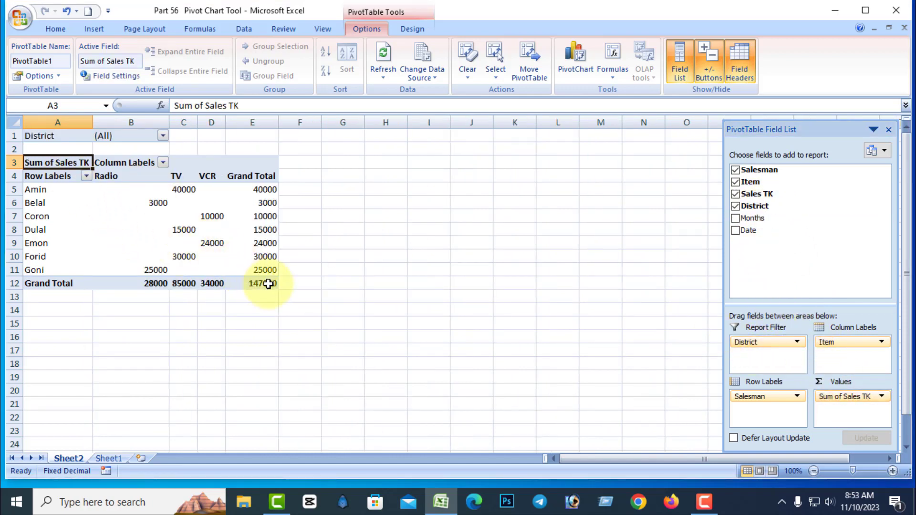
mouse_move(265, 284)
mouse_down()
mouse_move(56, 245)
mouse_move(33, 163)
mouse_up()
- Apply All Borders to the pivot table and centre its text both vertically and horizontally
click(56, 28)
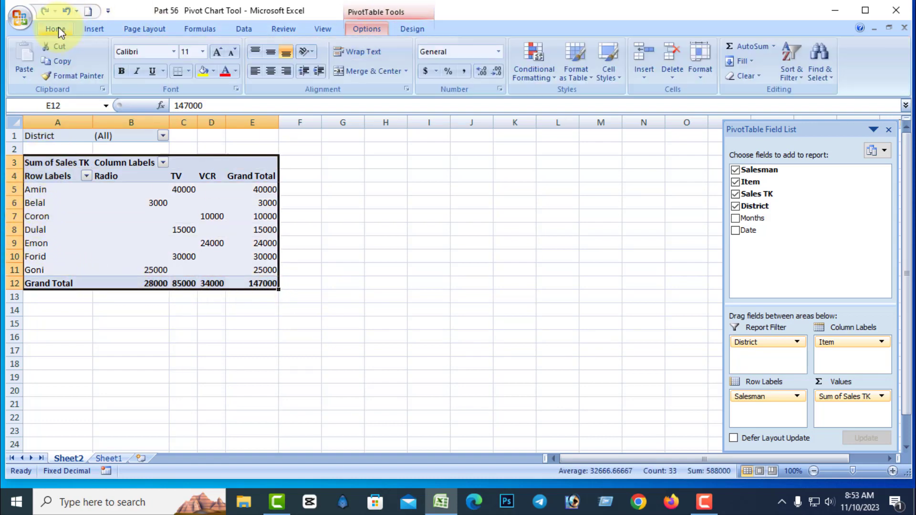
click(162, 72)
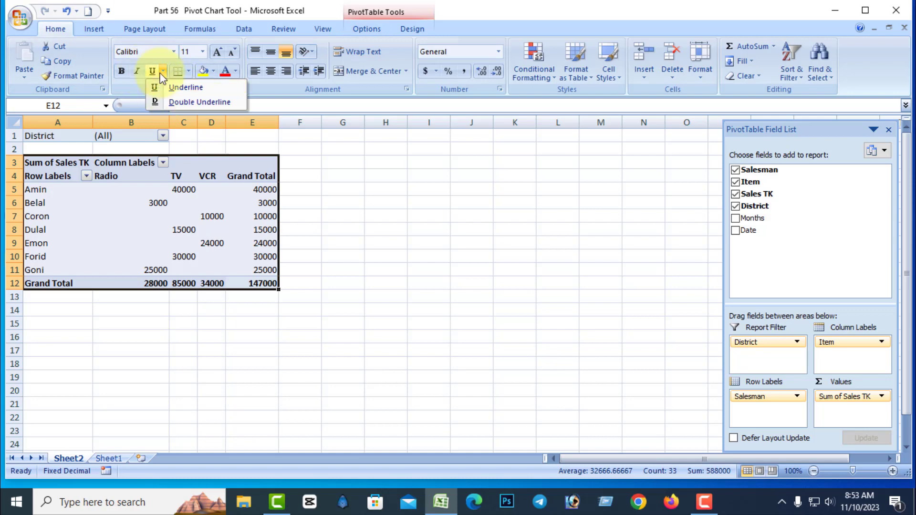
click(189, 72)
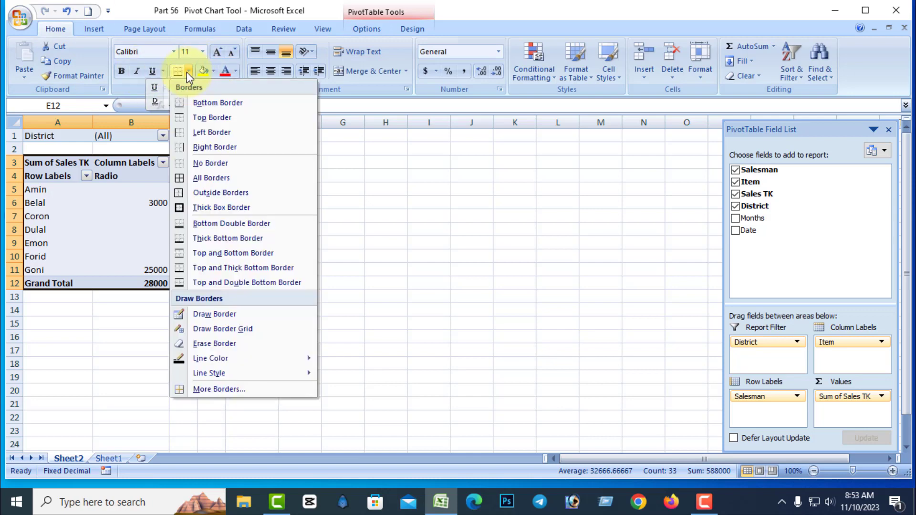
click(207, 179)
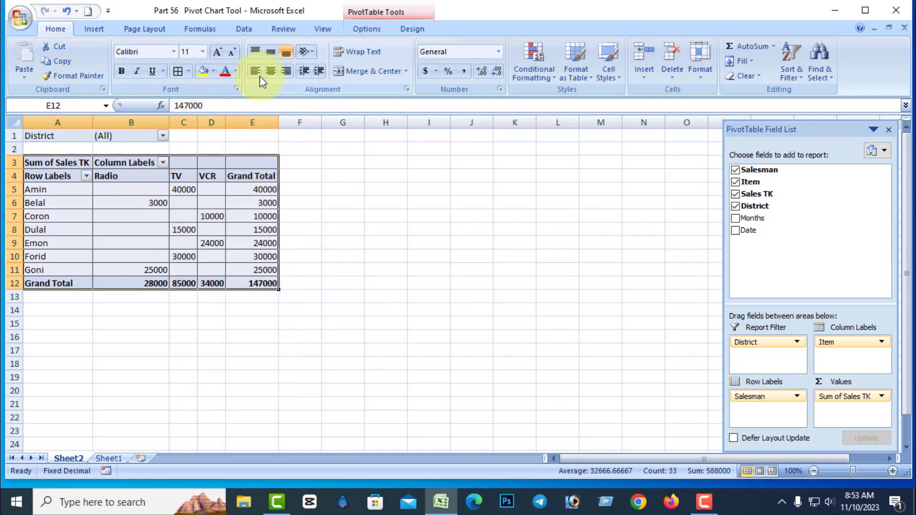
click(271, 52)
click(271, 71)
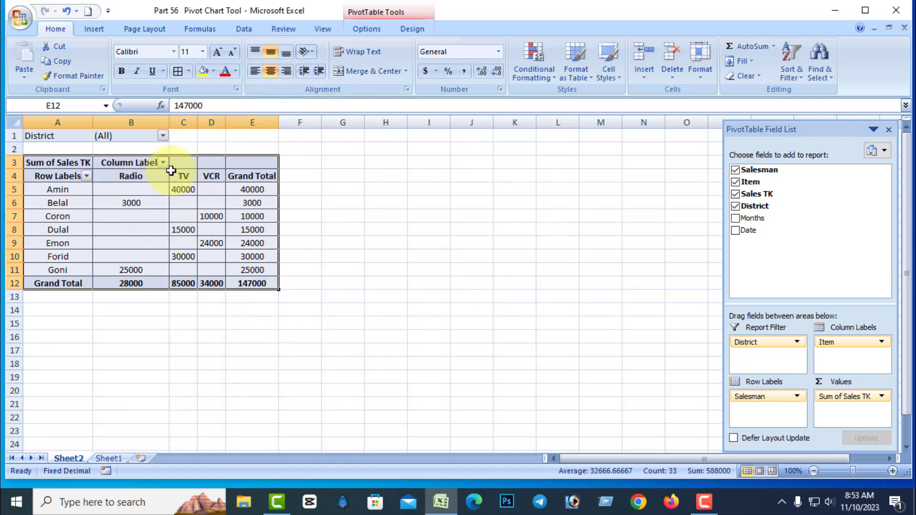
click(189, 167)
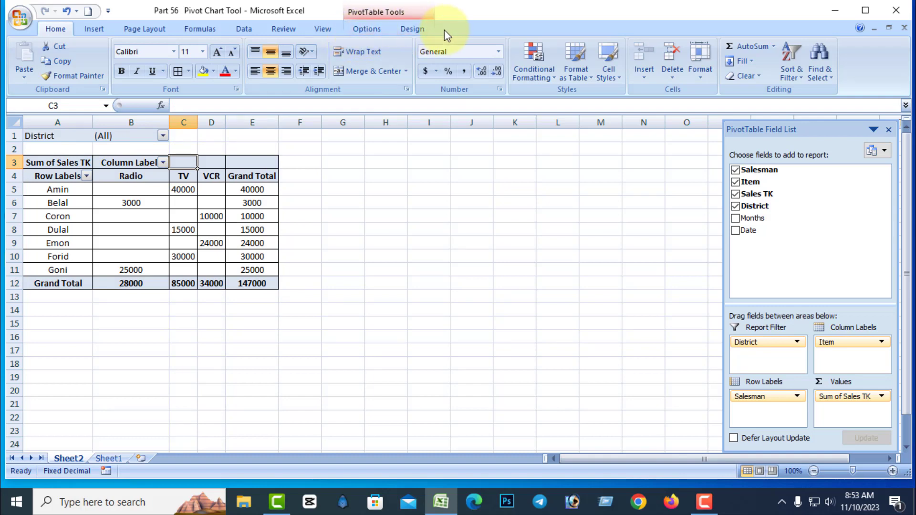
- Insert a Clustered Column PivotChart and move it up beside the pivot table
click(365, 30)
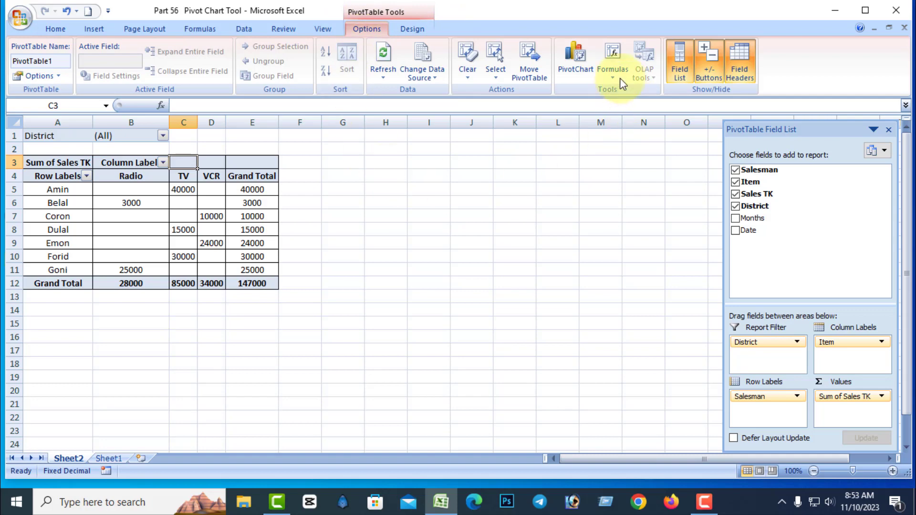
click(569, 66)
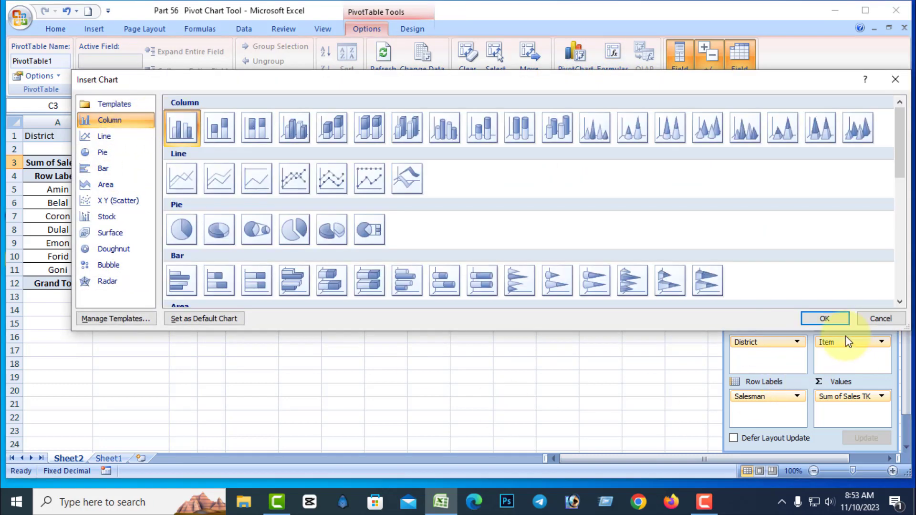
click(830, 318)
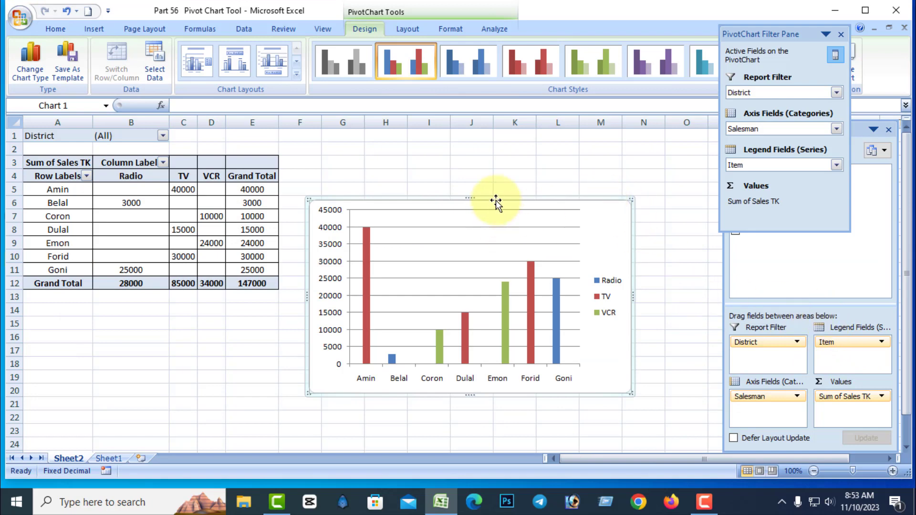
drag(496, 199, 506, 154)
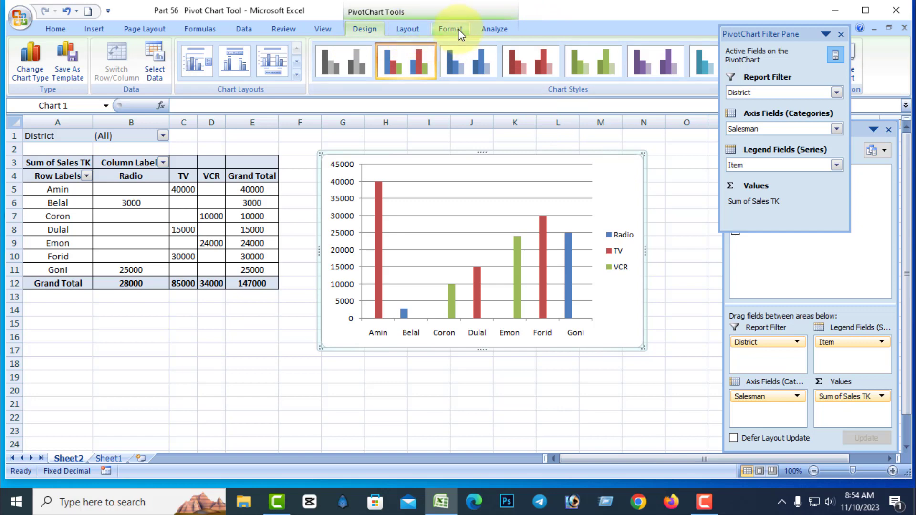
- Open and close the chart title's formatting window twice, then reopen the Chart Title placement list
click(408, 29)
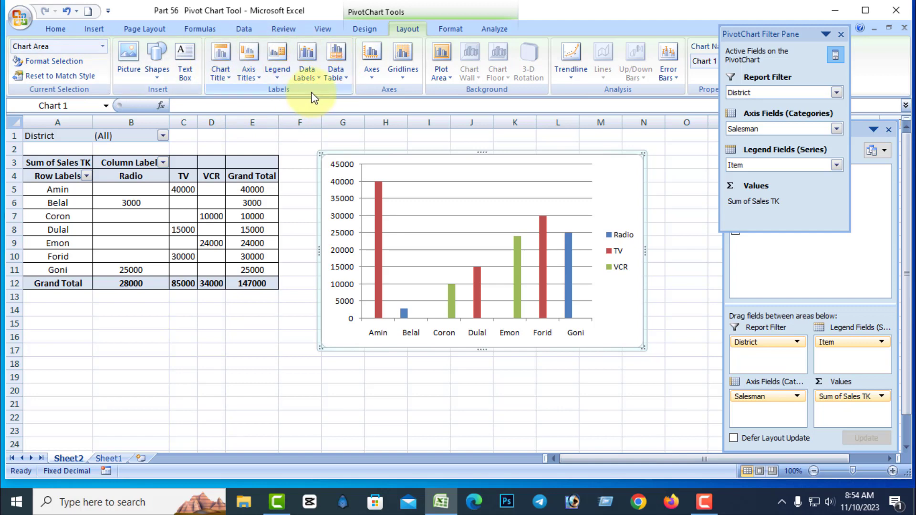
click(231, 84)
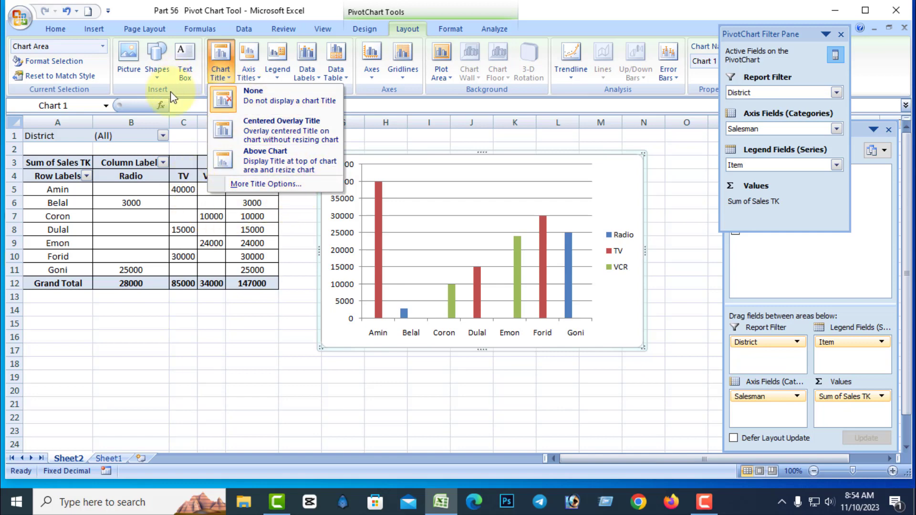
click(251, 184)
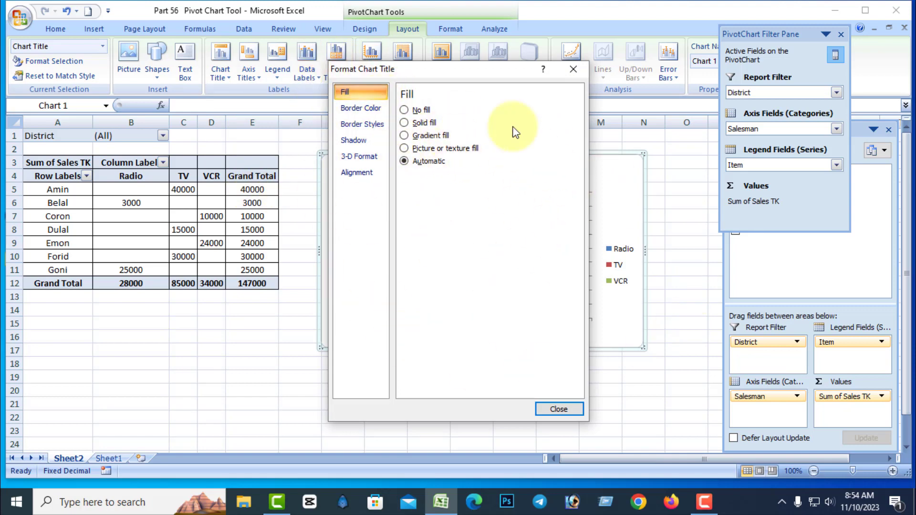
click(576, 69)
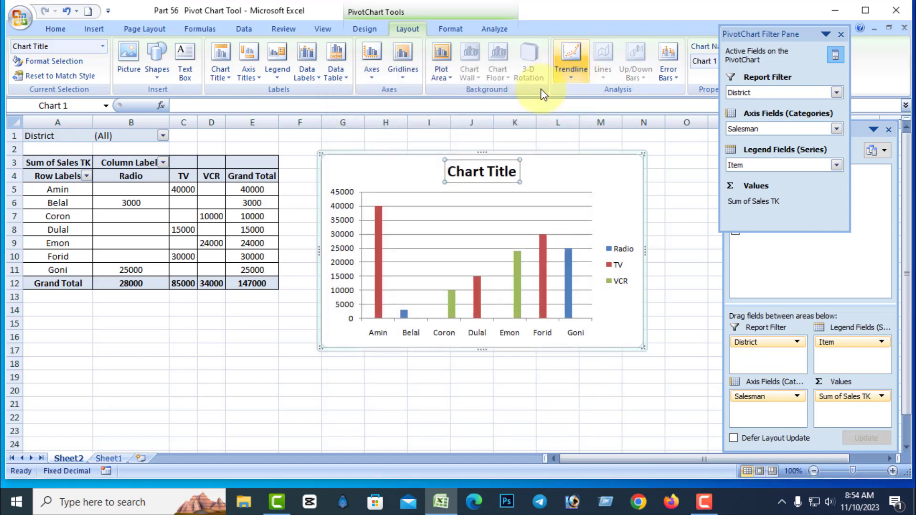
click(52, 62)
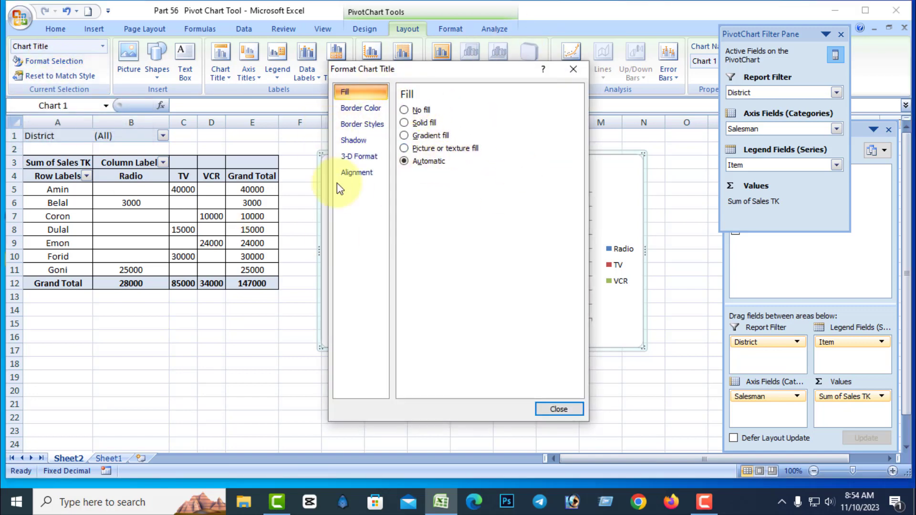
click(574, 71)
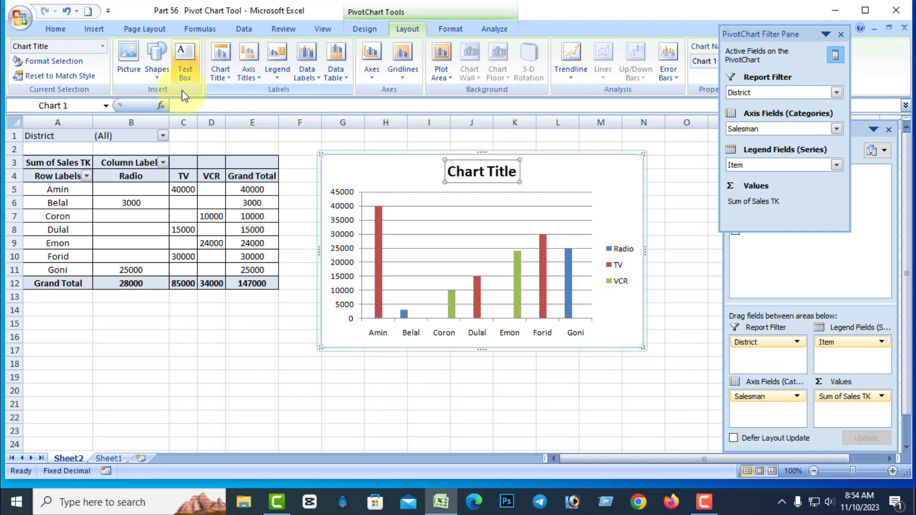
click(228, 80)
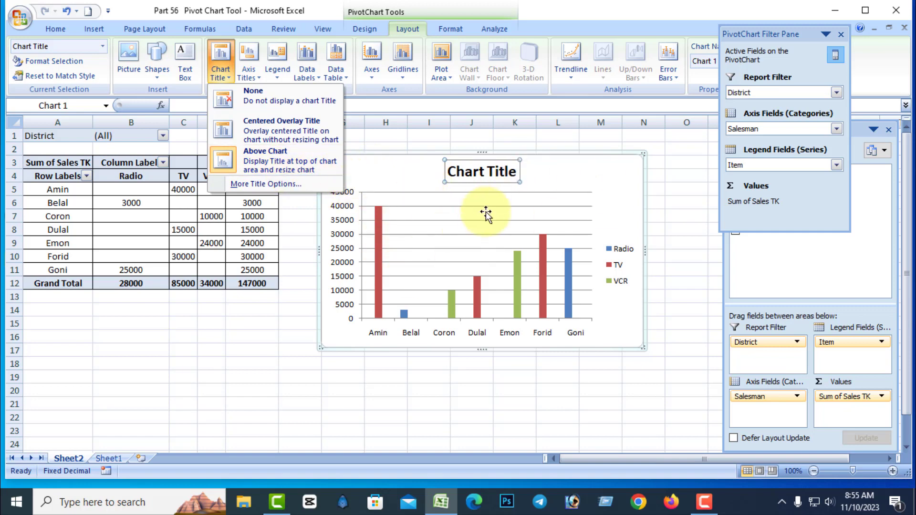
- Place the title Above Chart and edit its text from 'Chart Title' to 'Title'
click(269, 157)
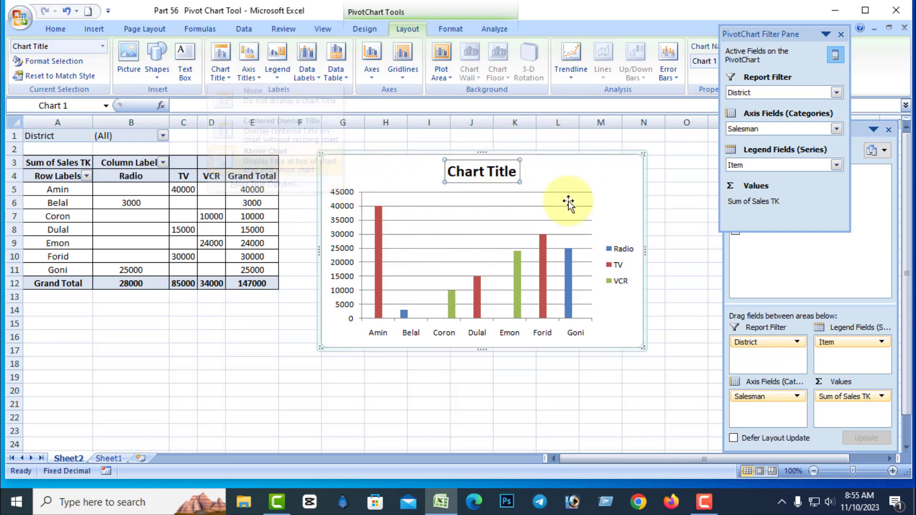
click(486, 175)
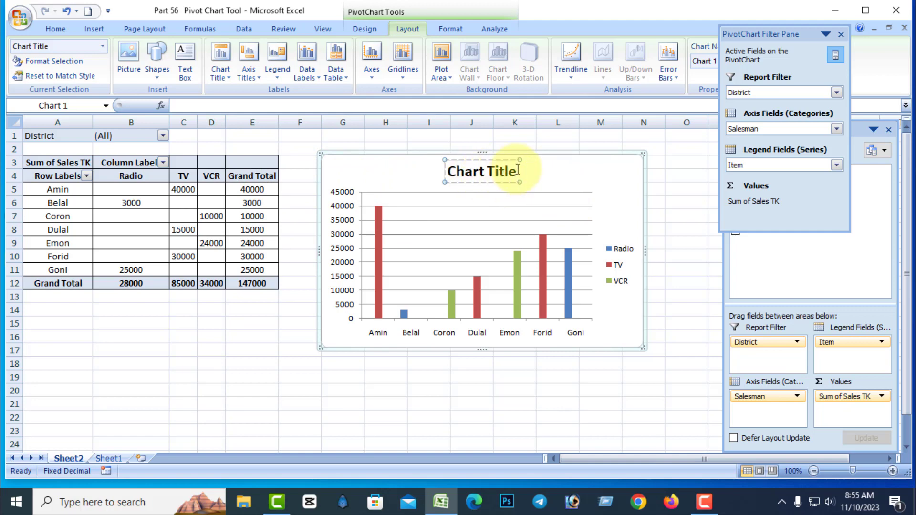
drag(474, 168, 409, 172)
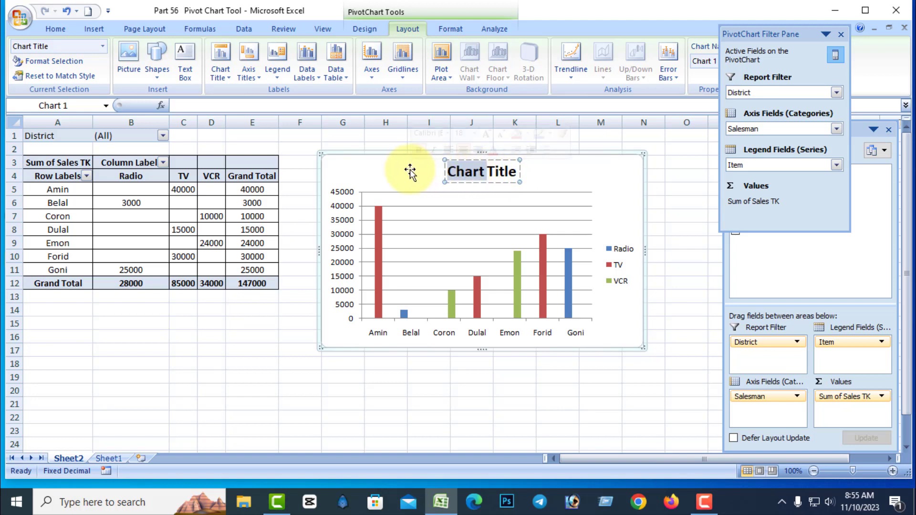
text(ffff)
key(BackSpace)
key(BackSpace)
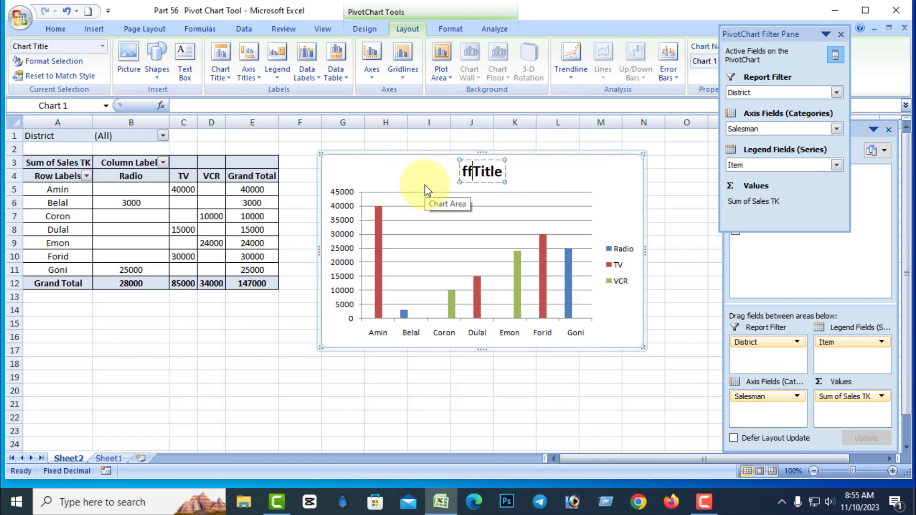
key(BackSpace)
key(BackSpace)
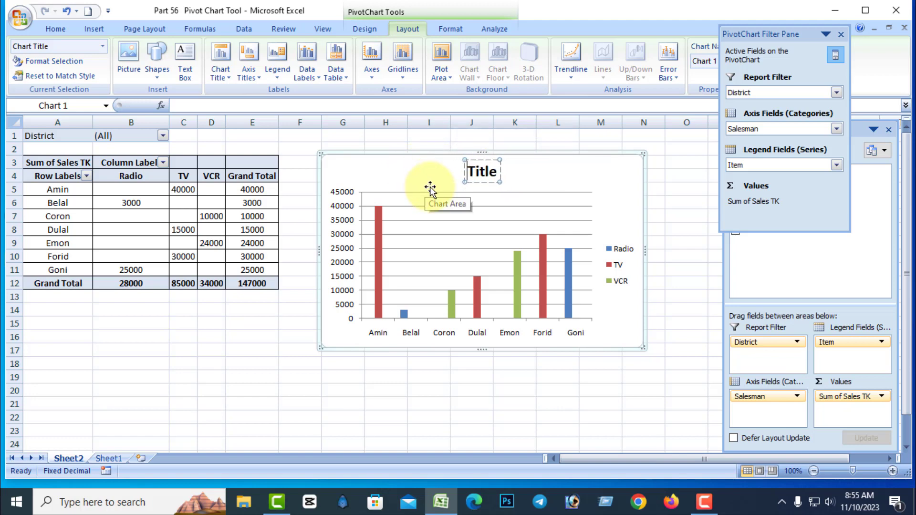
text(ffff)
key(BackSpace)
key(BackSpace)
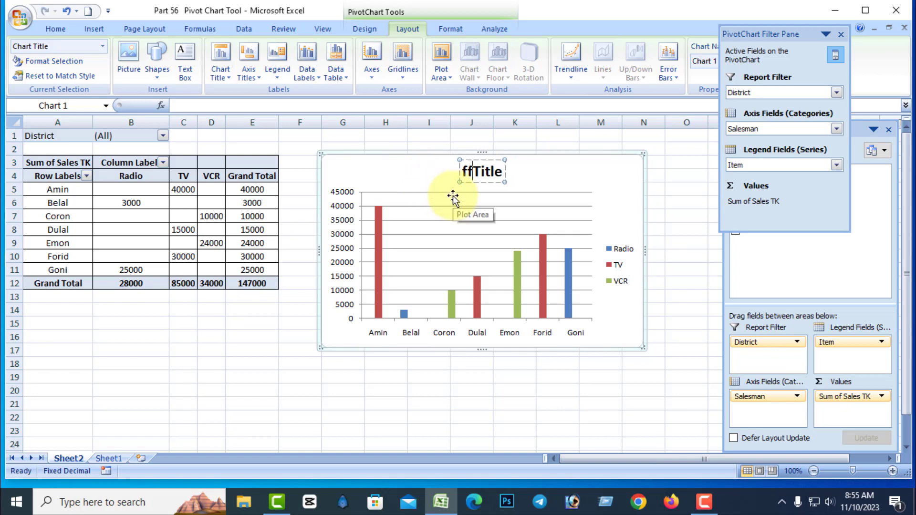
key(BackSpace)
key(BackSpace)
click(509, 176)
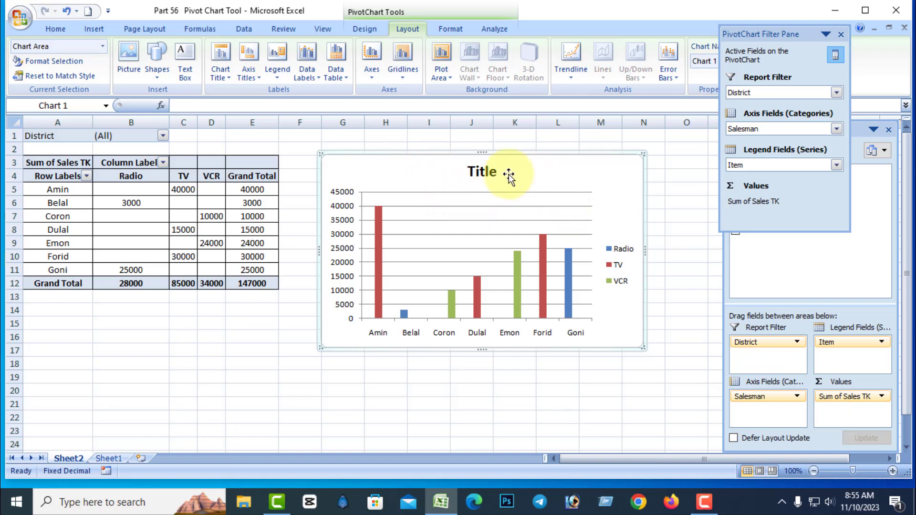
click(462, 229)
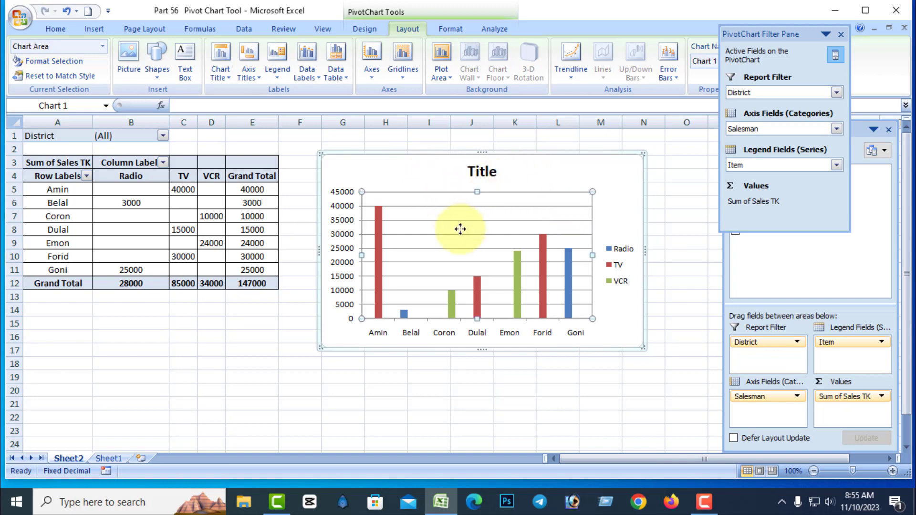
- Try a Centered Overlay title dragged onto the plot area, then set Chart Title to None
click(221, 71)
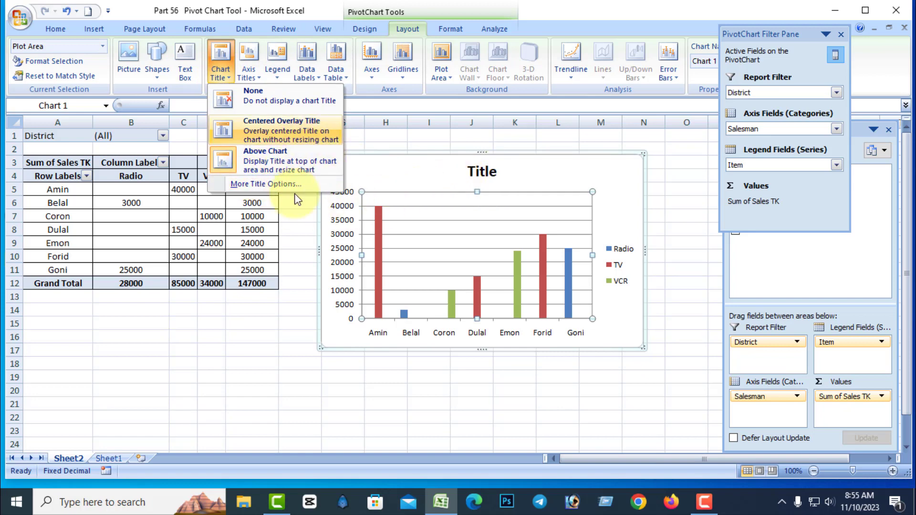
click(290, 139)
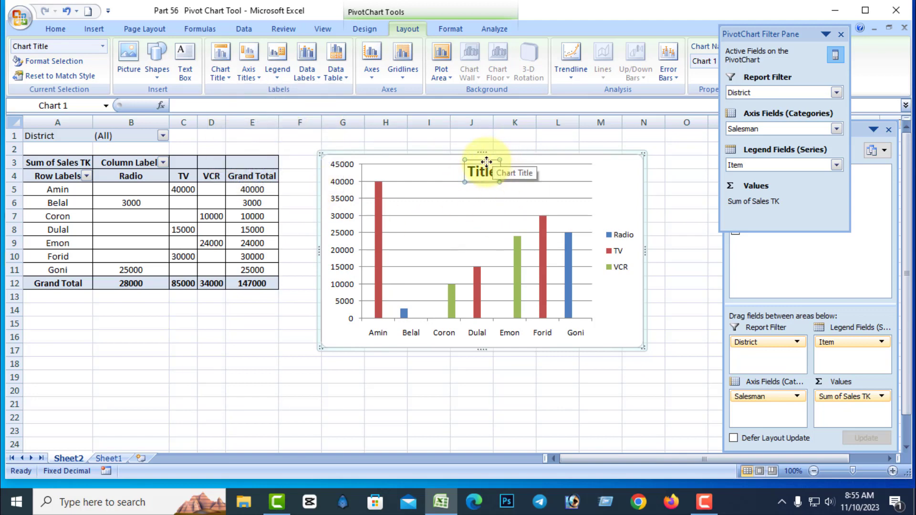
drag(486, 162, 467, 184)
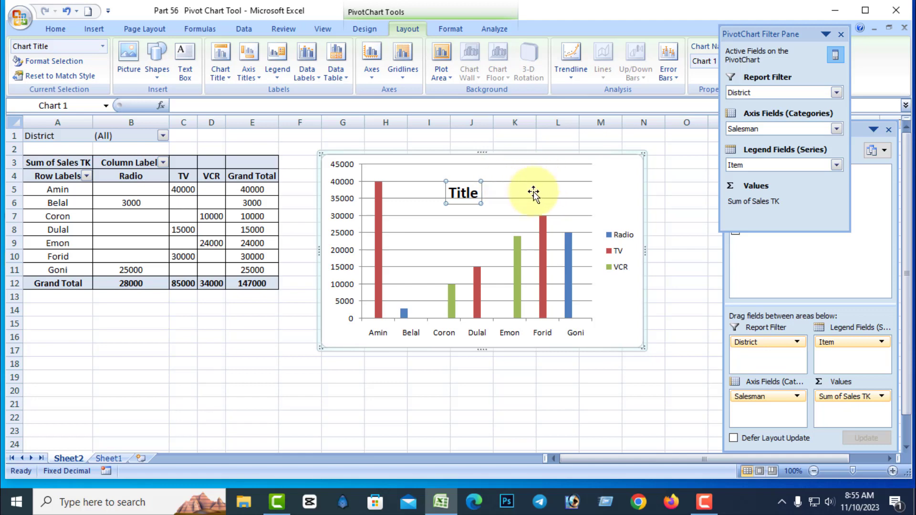
click(221, 71)
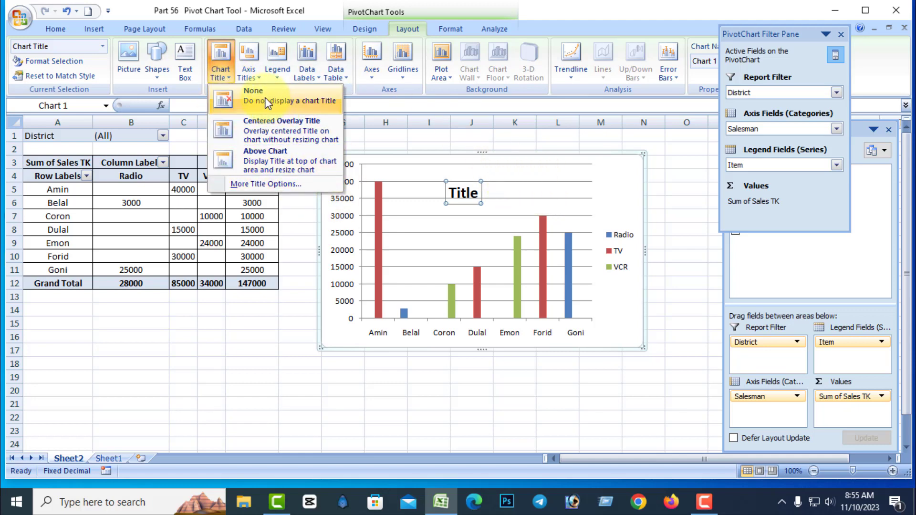
click(250, 98)
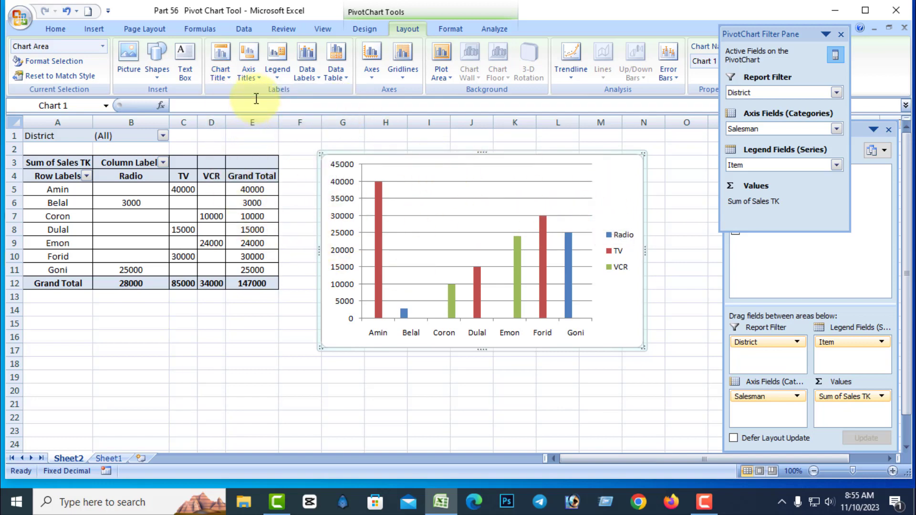
click(258, 77)
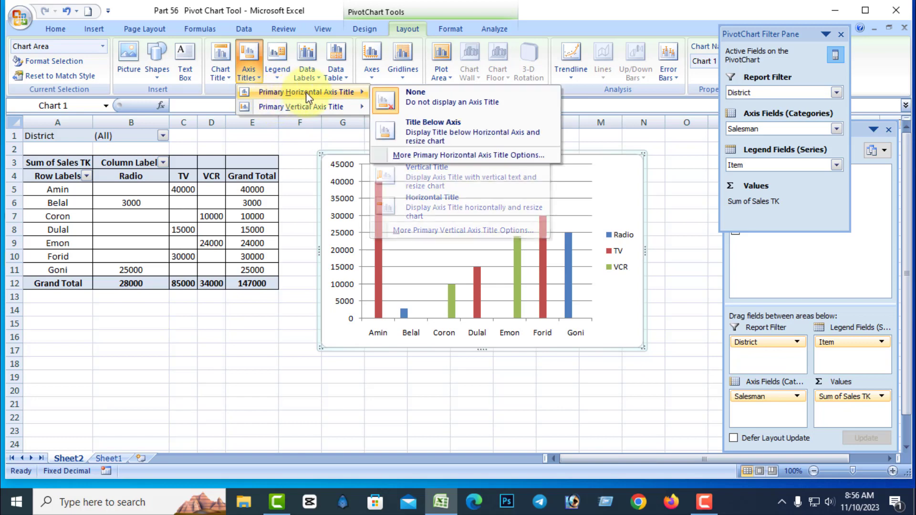
mouse_move(305, 92)
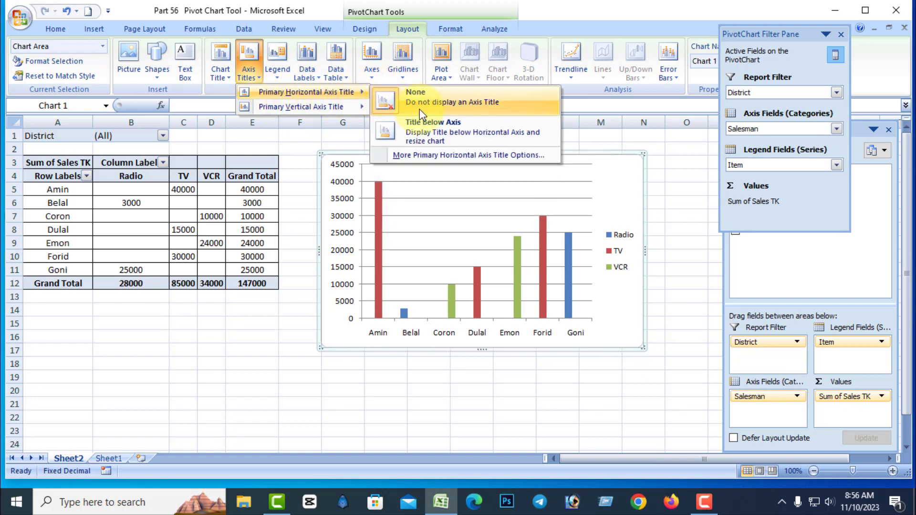
- View the horizontal axis title options, add a title below the axis, then set it to None
click(427, 155)
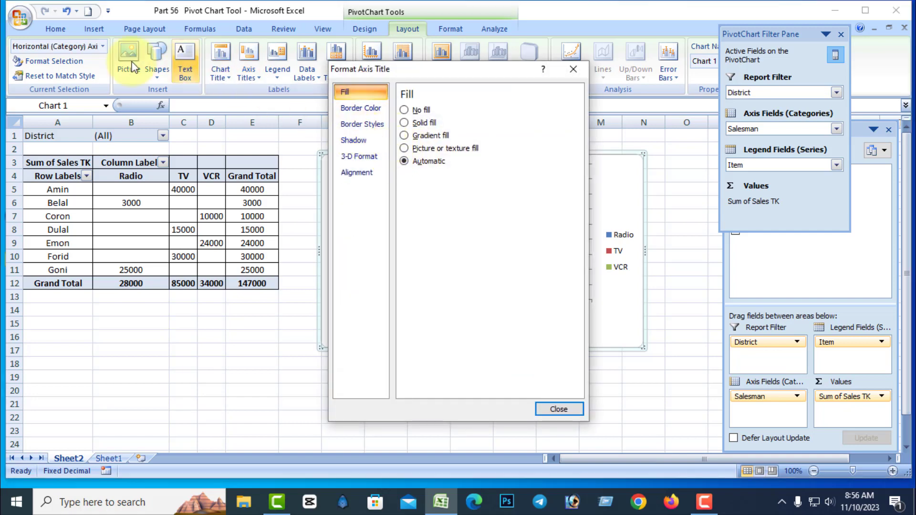
click(574, 70)
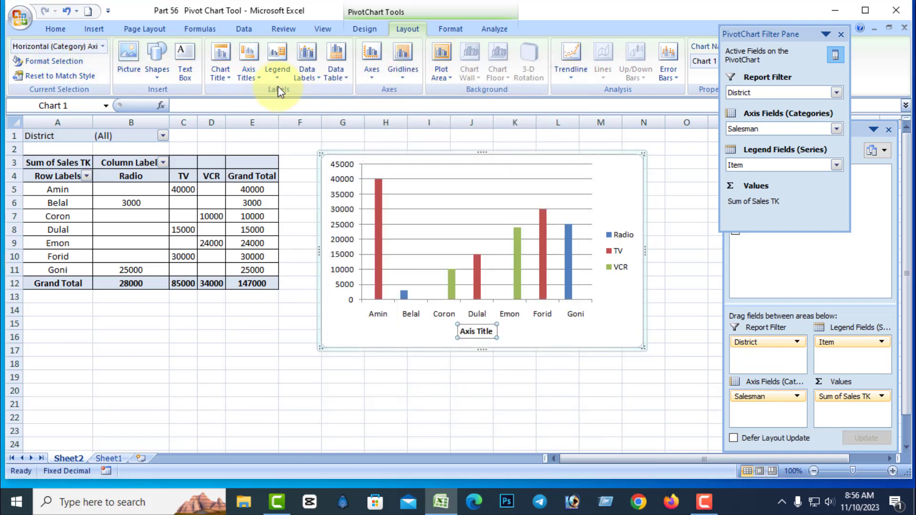
click(259, 77)
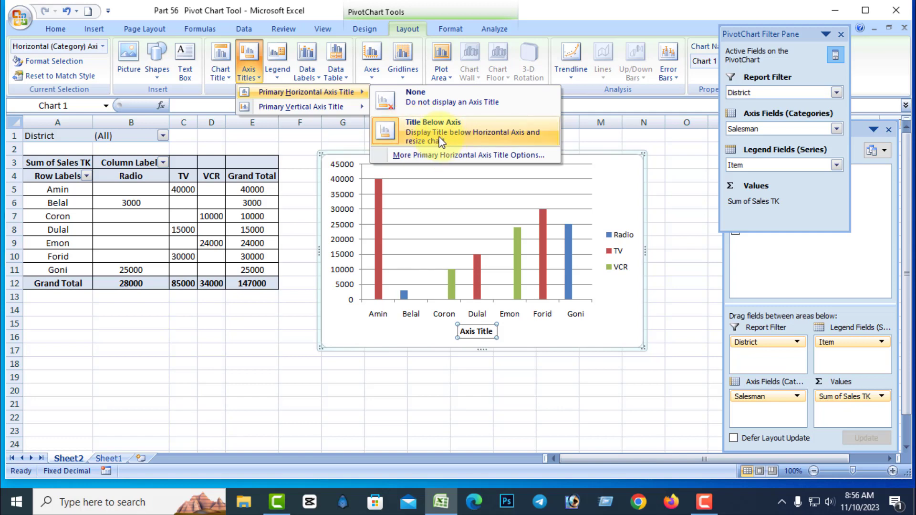
click(444, 142)
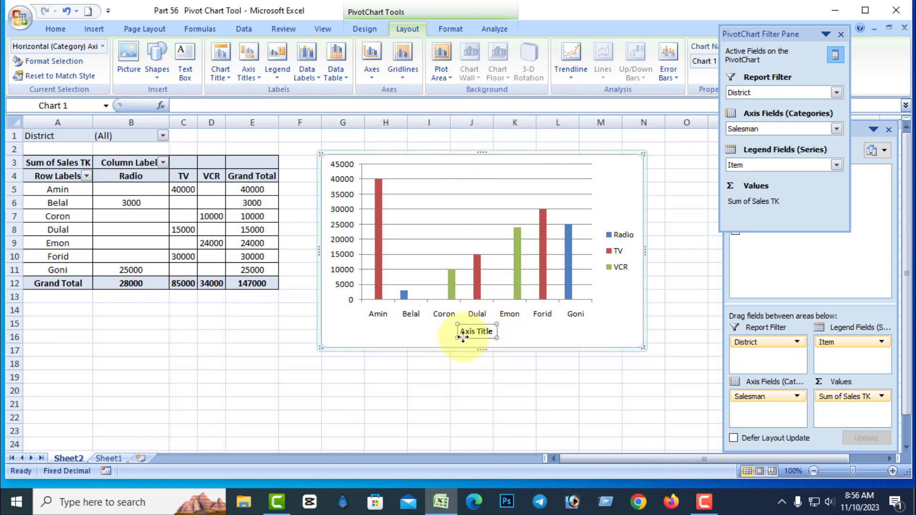
click(254, 71)
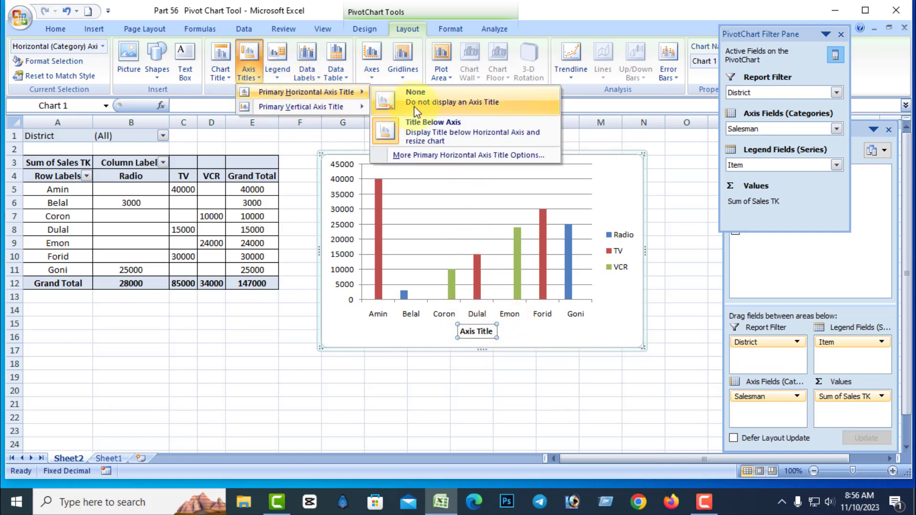
click(426, 103)
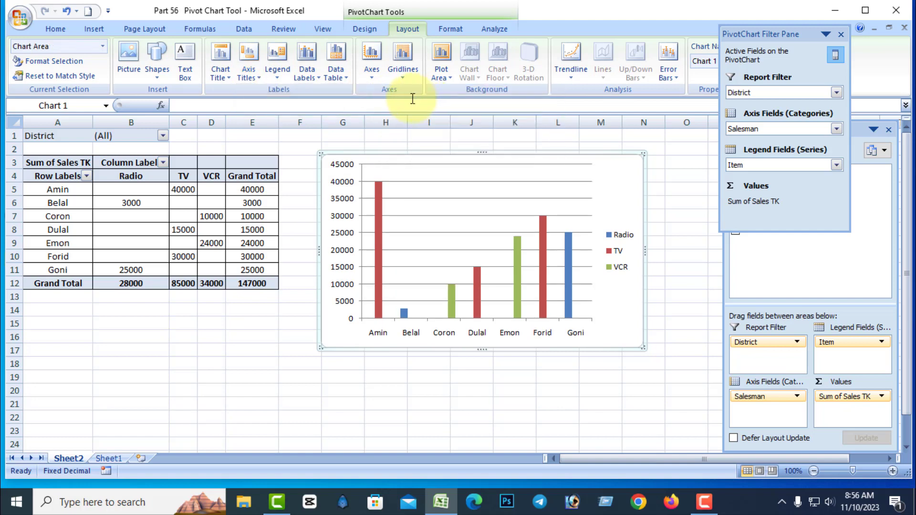
- Check the legend formatting window, then try the legend at the Top and back at the Right
click(282, 77)
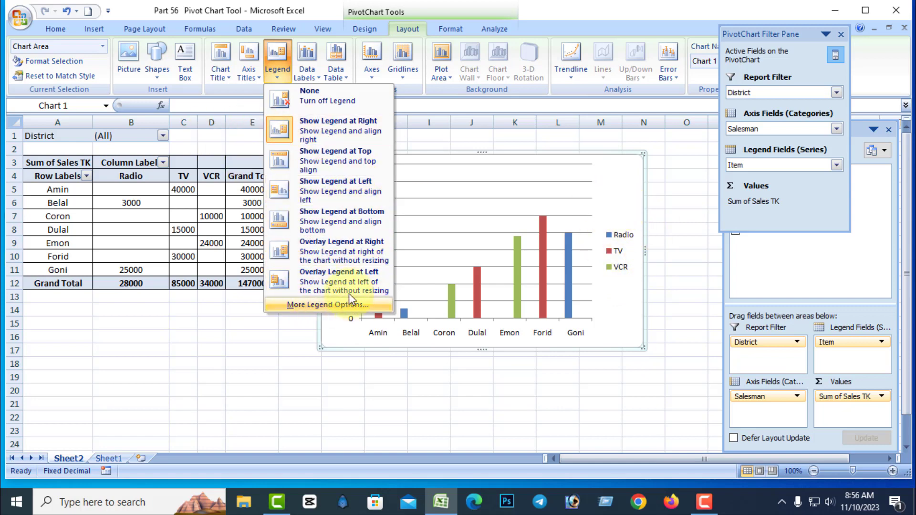
click(329, 308)
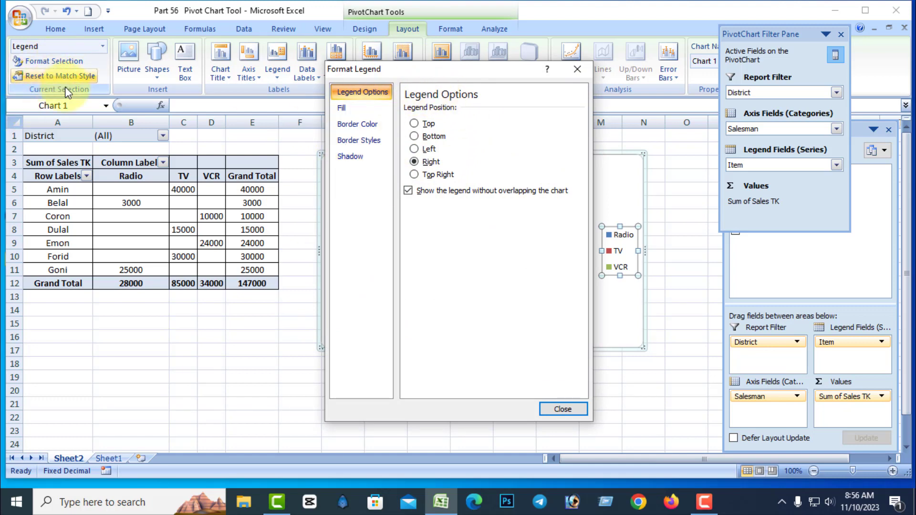
click(578, 68)
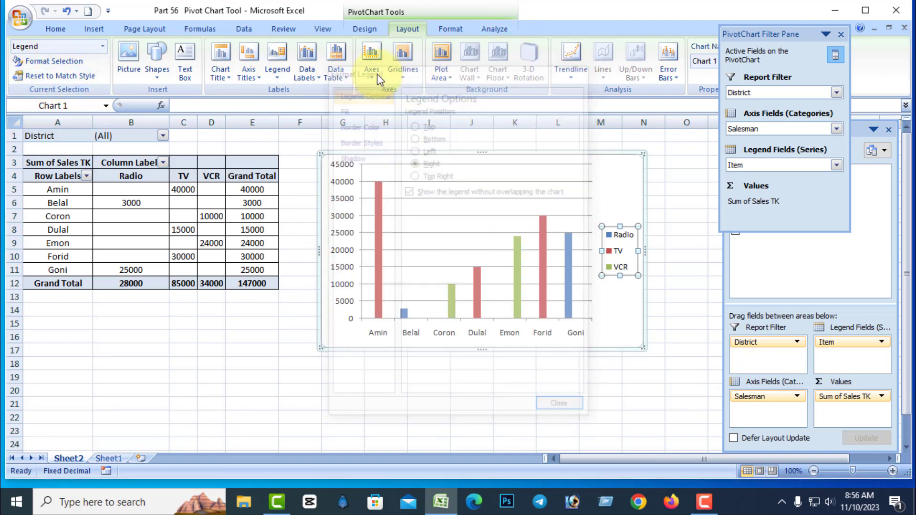
click(281, 81)
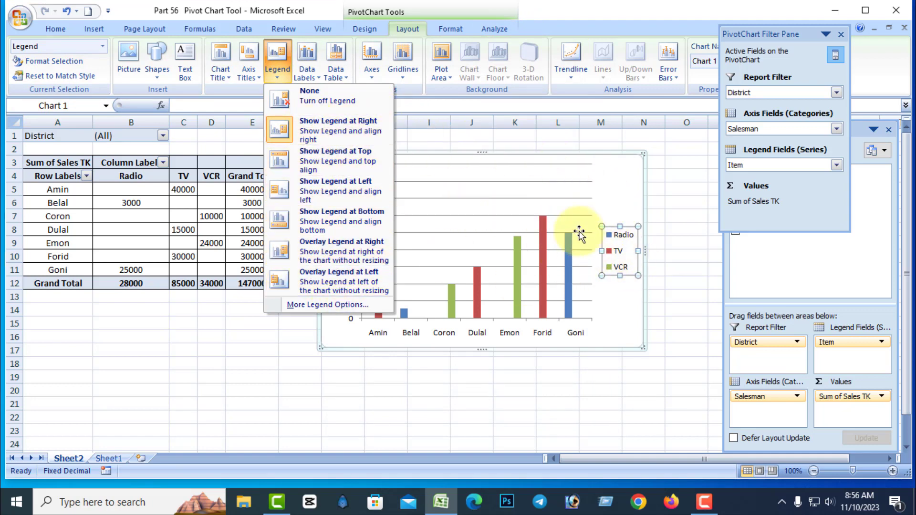
click(331, 161)
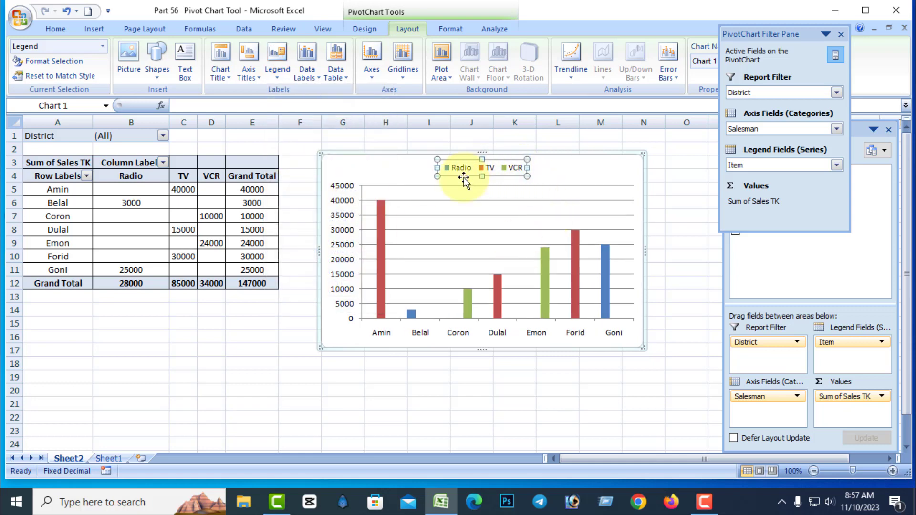
click(278, 57)
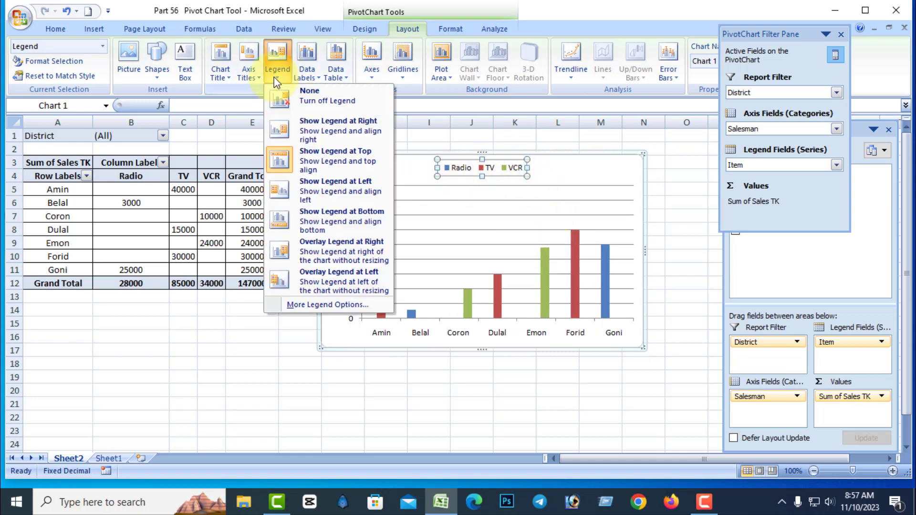
click(345, 125)
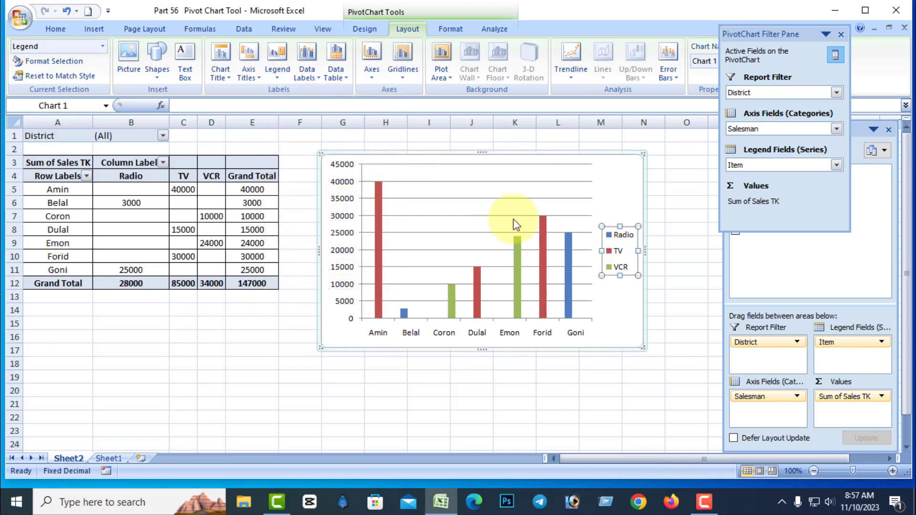
- Move the legend to the left of the chart, then to the bottom
click(277, 72)
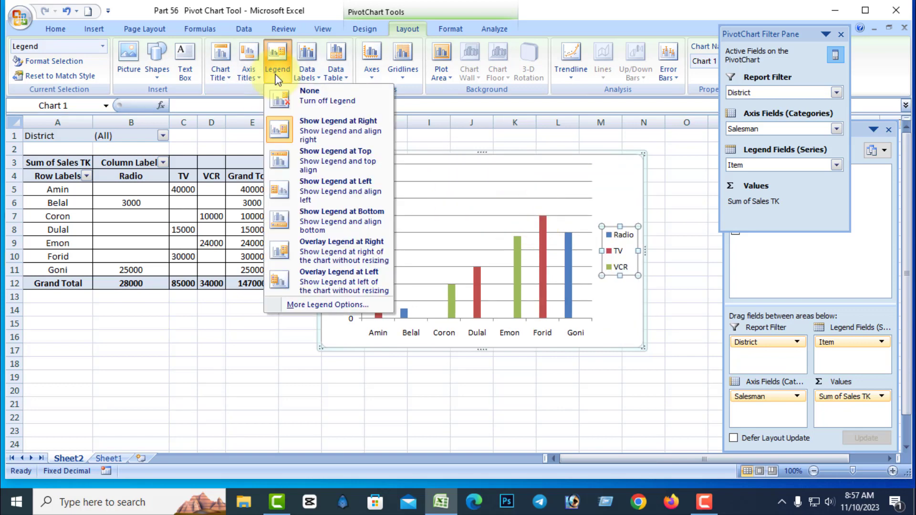
click(334, 191)
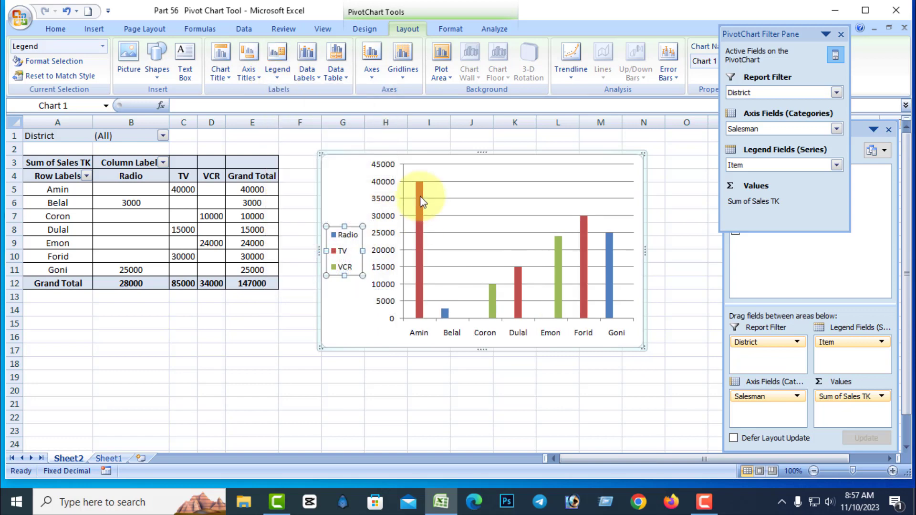
click(281, 74)
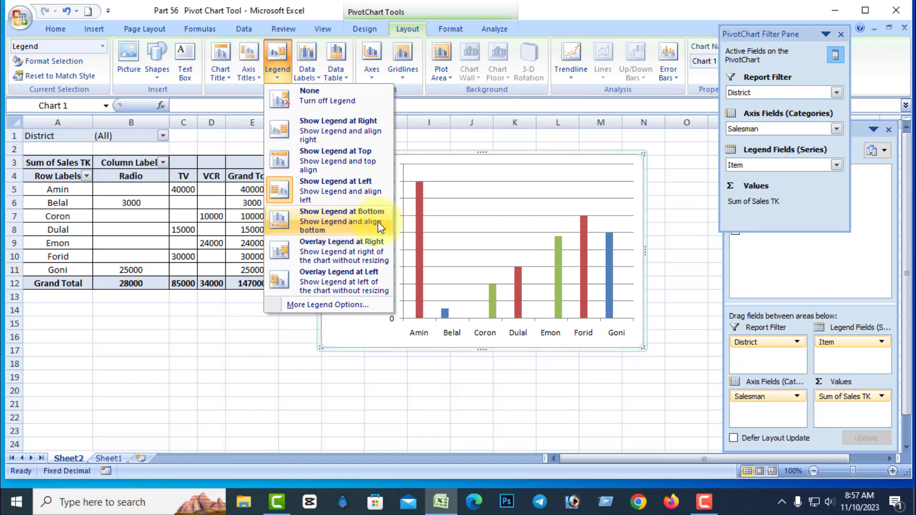
click(340, 217)
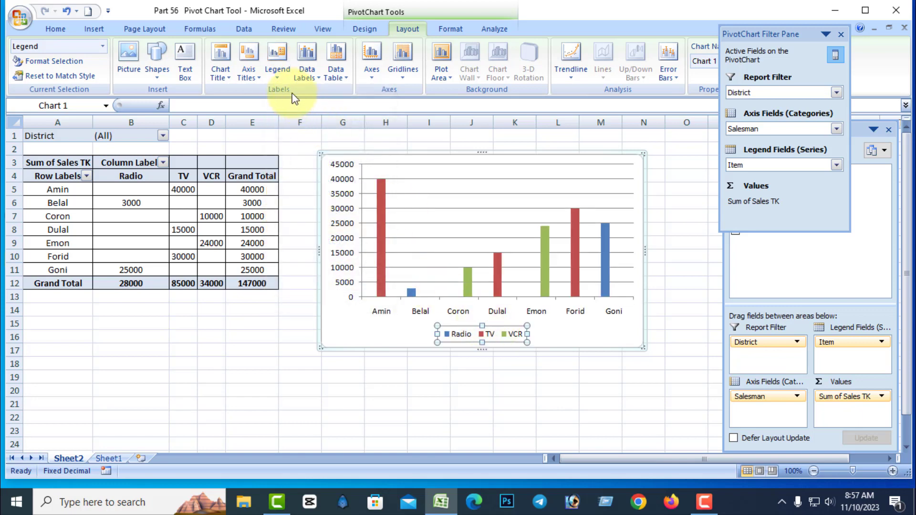
click(277, 62)
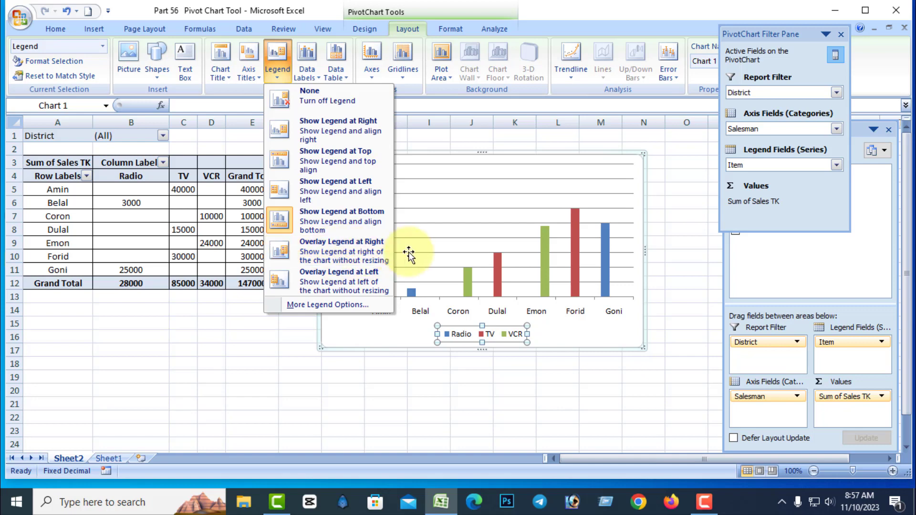
- Try overlaying the legend at right and at left, then set Legend to None and select the plot area
click(333, 253)
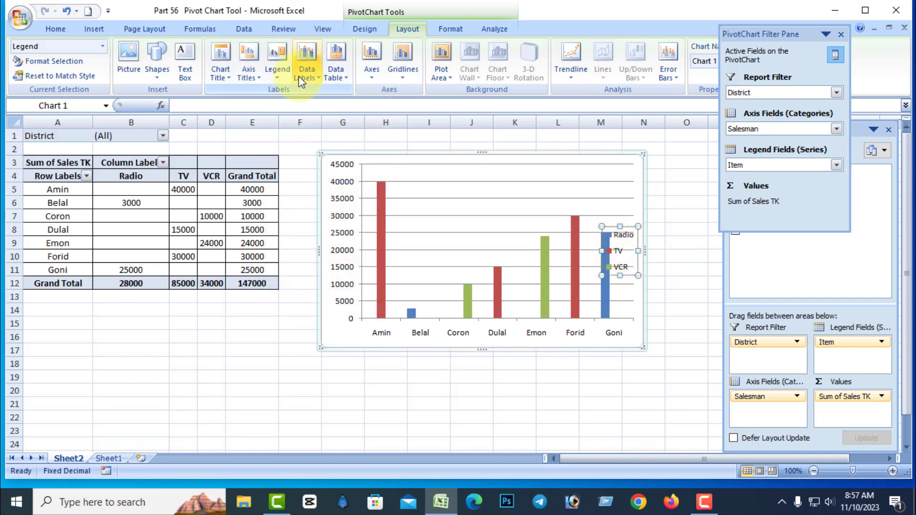
click(283, 74)
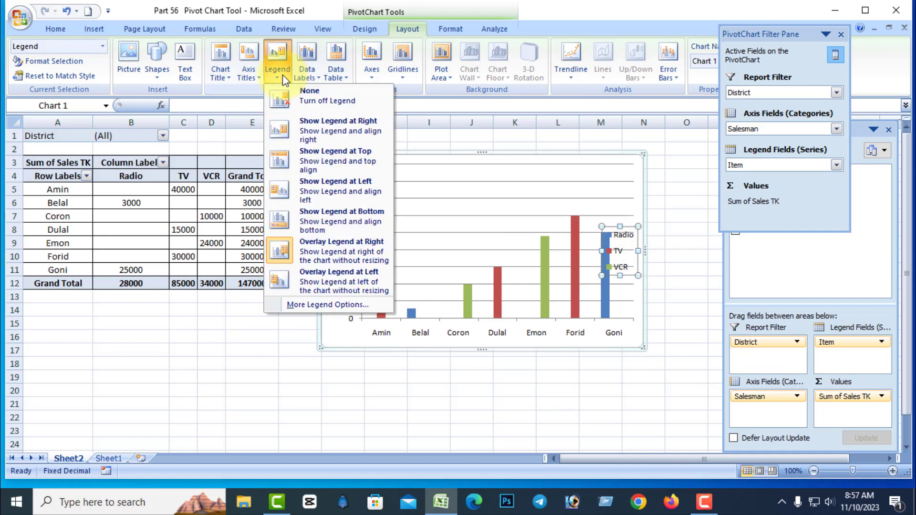
click(345, 280)
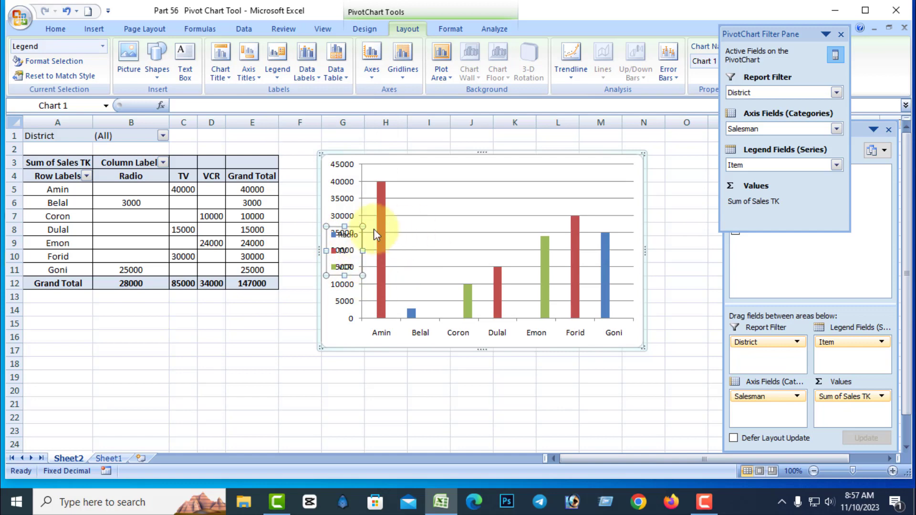
click(277, 59)
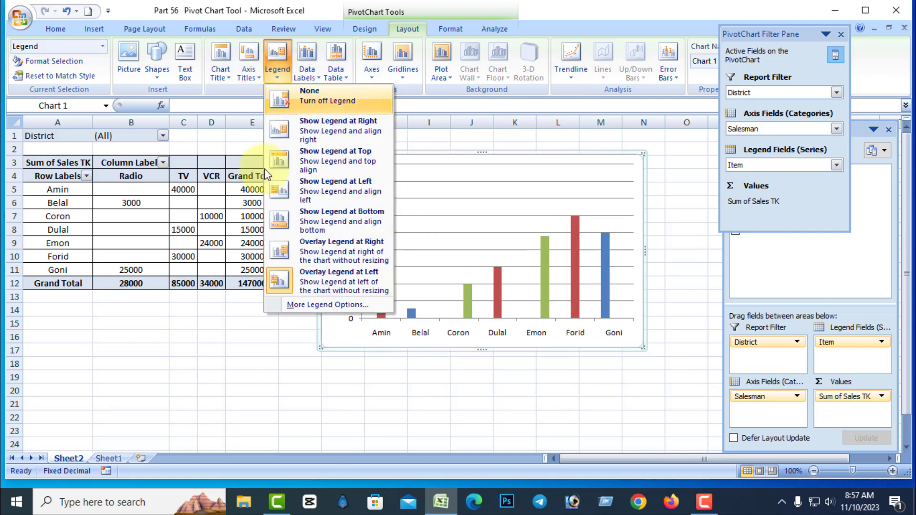
click(318, 93)
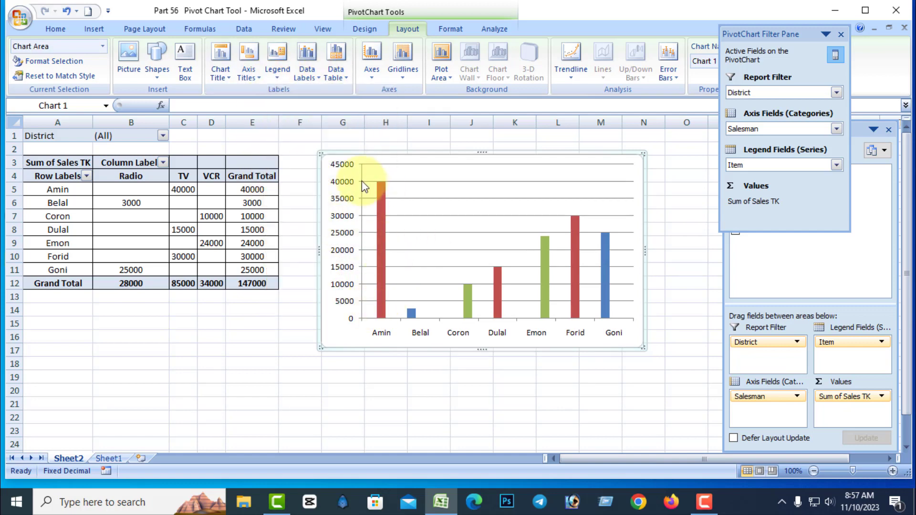
click(407, 205)
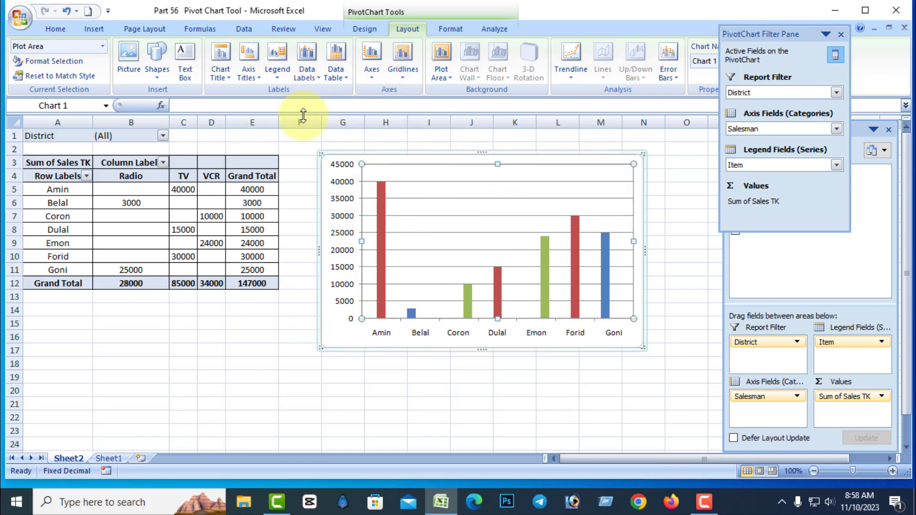
click(319, 81)
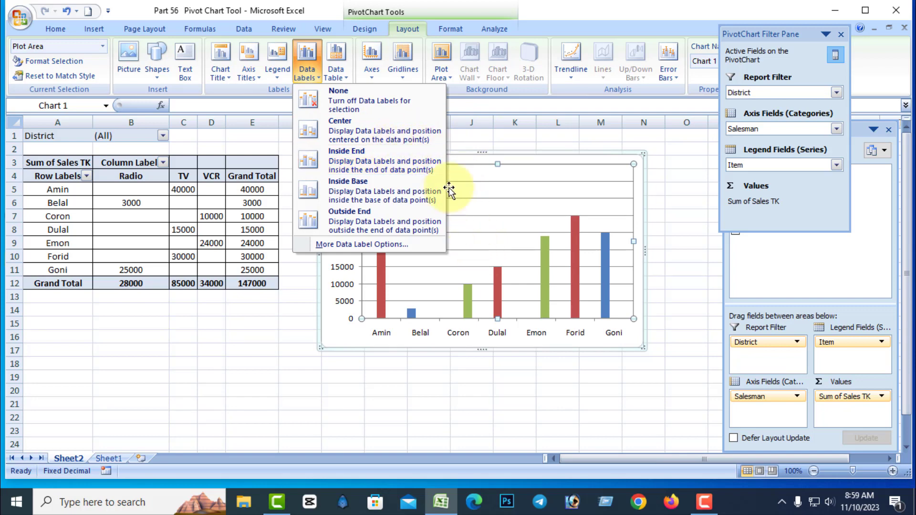
click(383, 138)
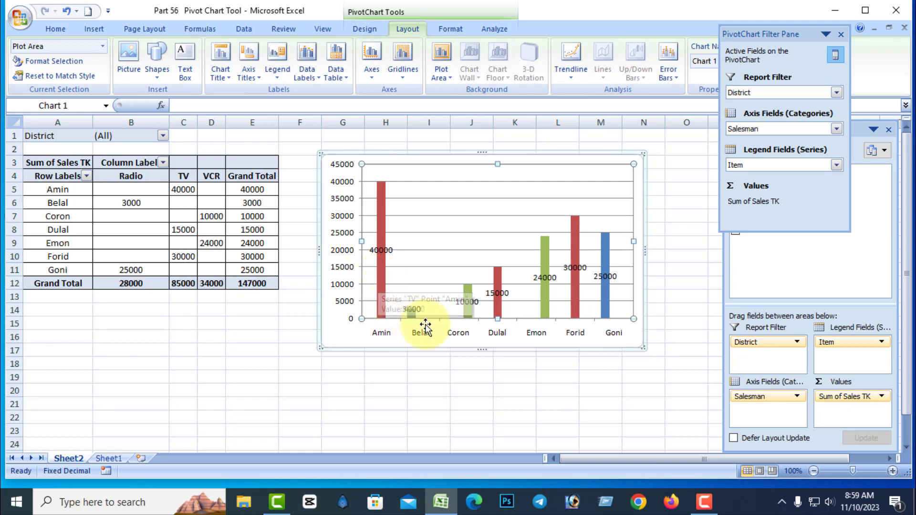
click(312, 75)
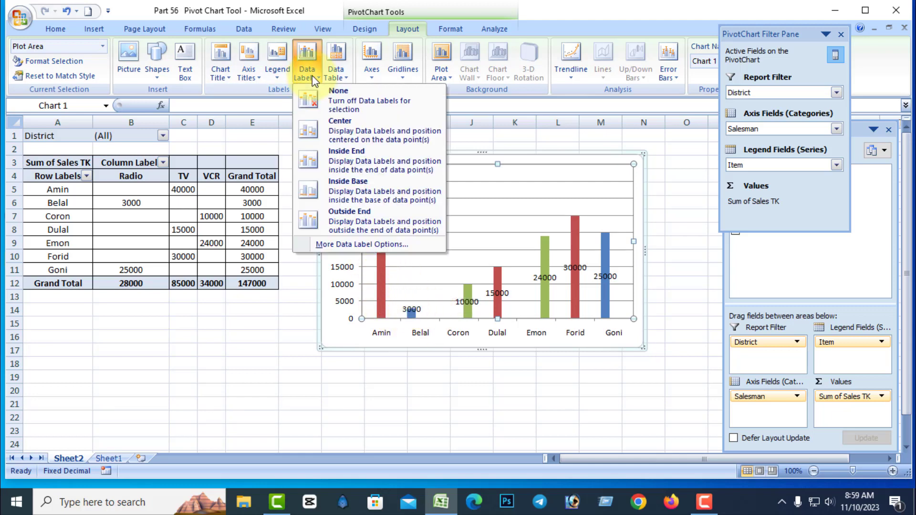
click(363, 167)
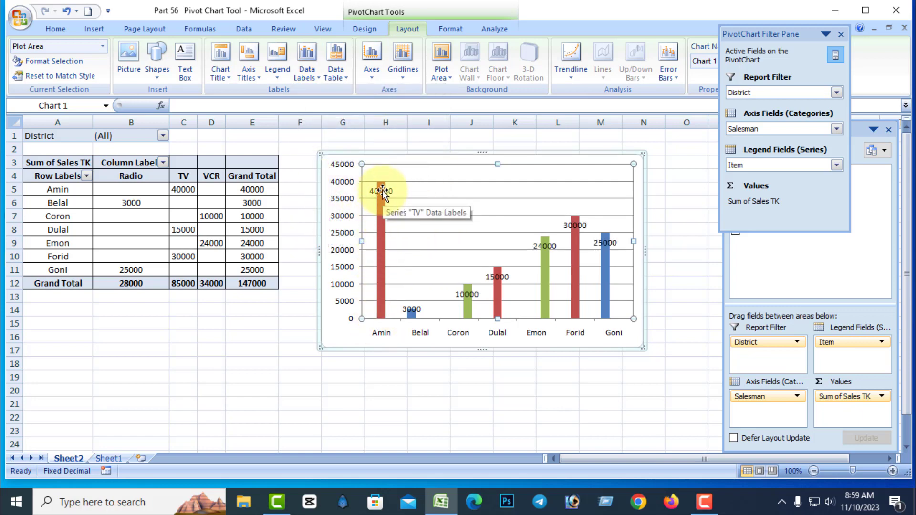
click(312, 76)
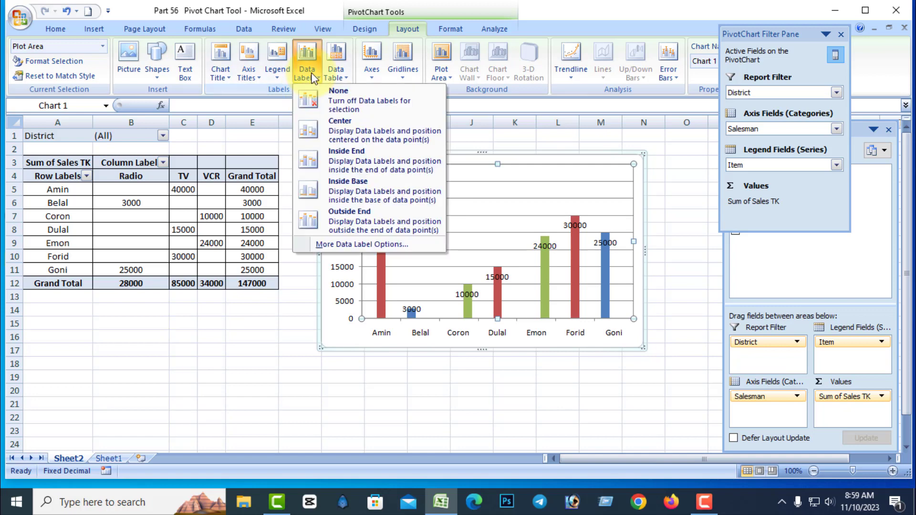
click(351, 215)
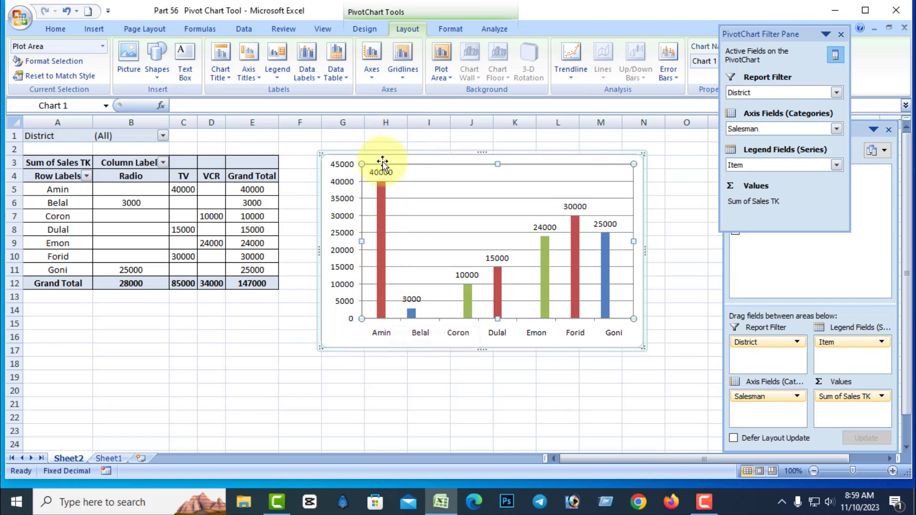
click(308, 77)
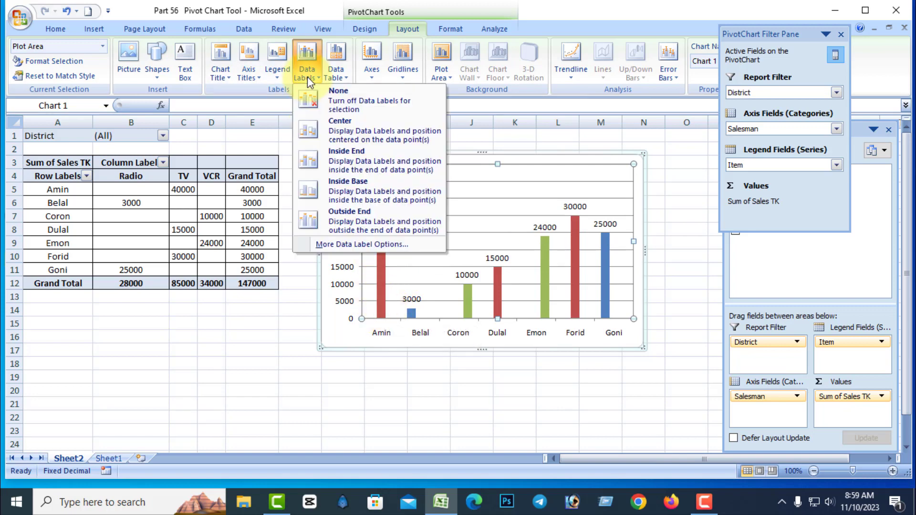
click(359, 193)
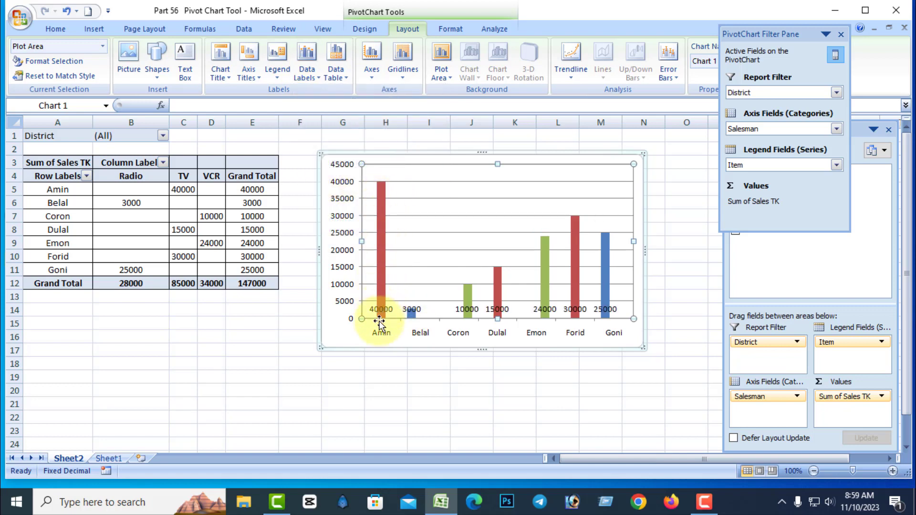
click(307, 77)
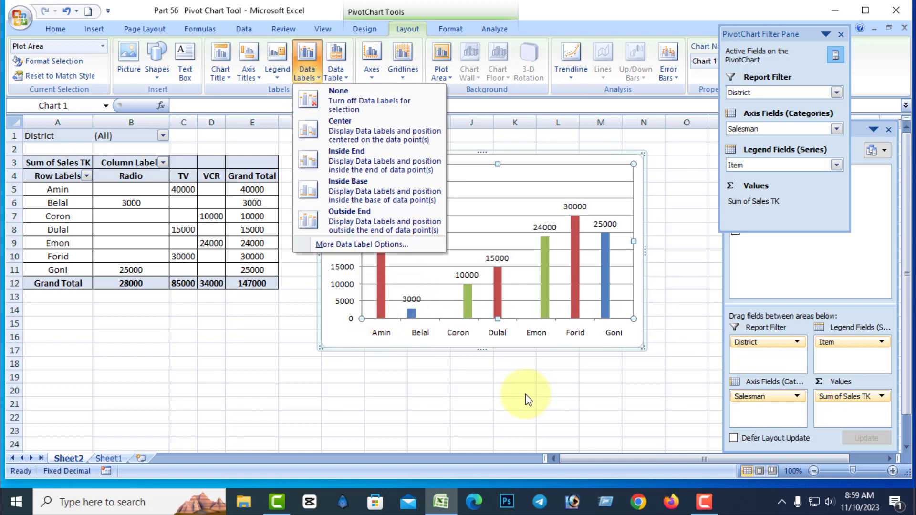
click(352, 99)
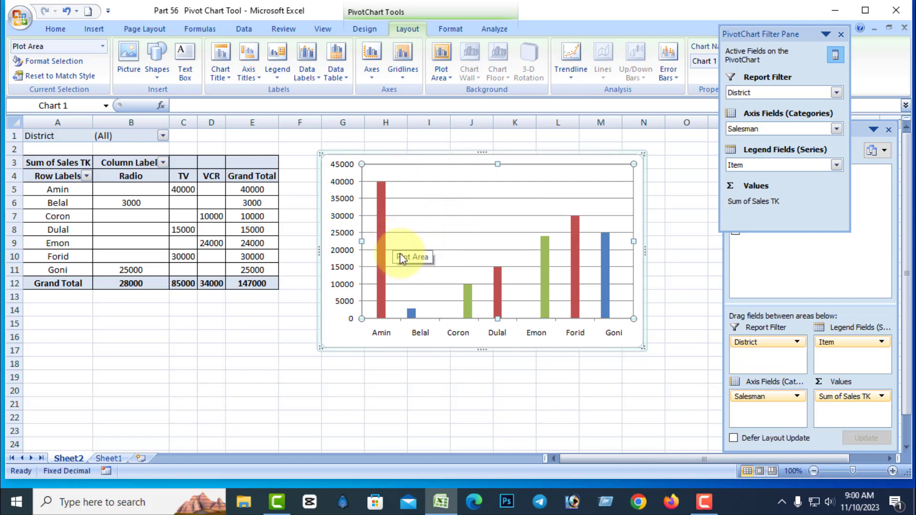
- Show a data table below the chart, switch to the version with legend keys, then turn it off
click(345, 77)
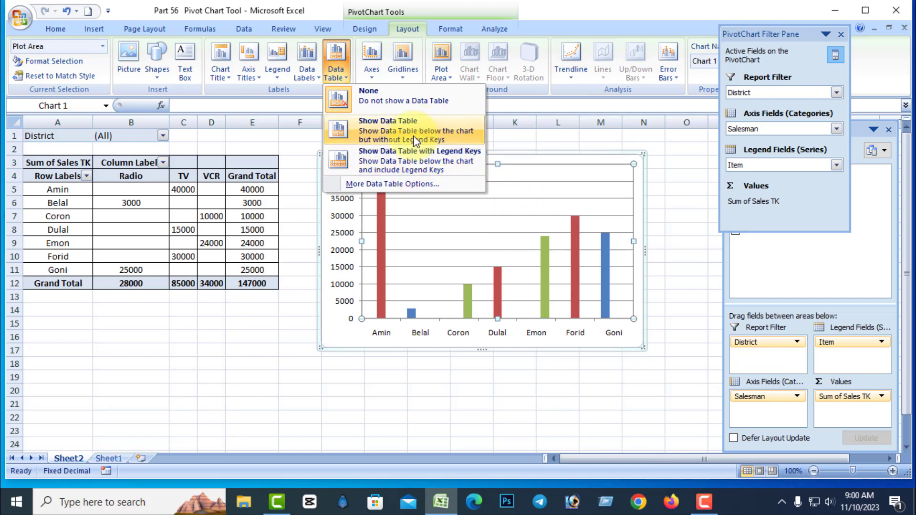
click(414, 136)
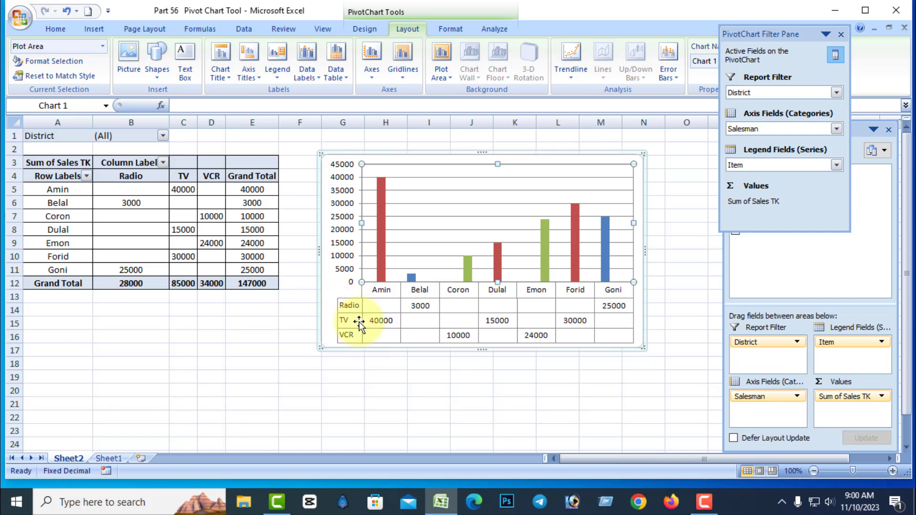
click(343, 79)
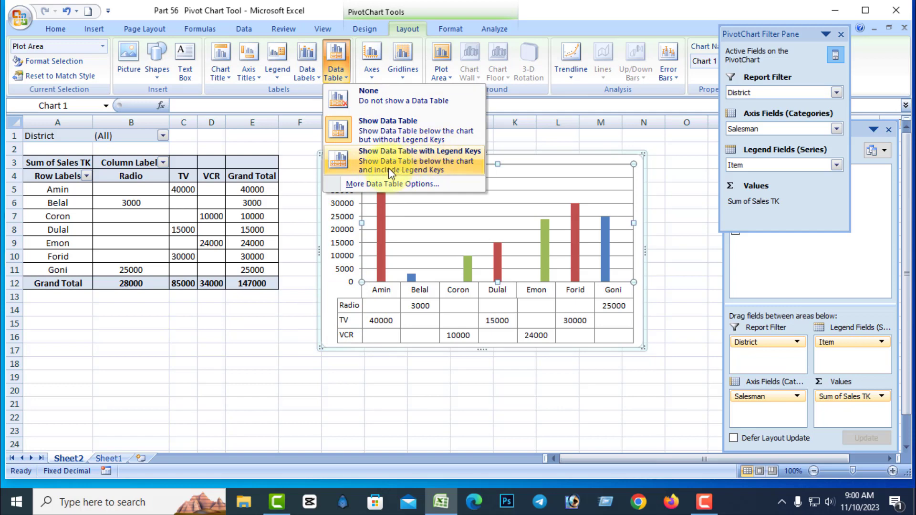
click(400, 157)
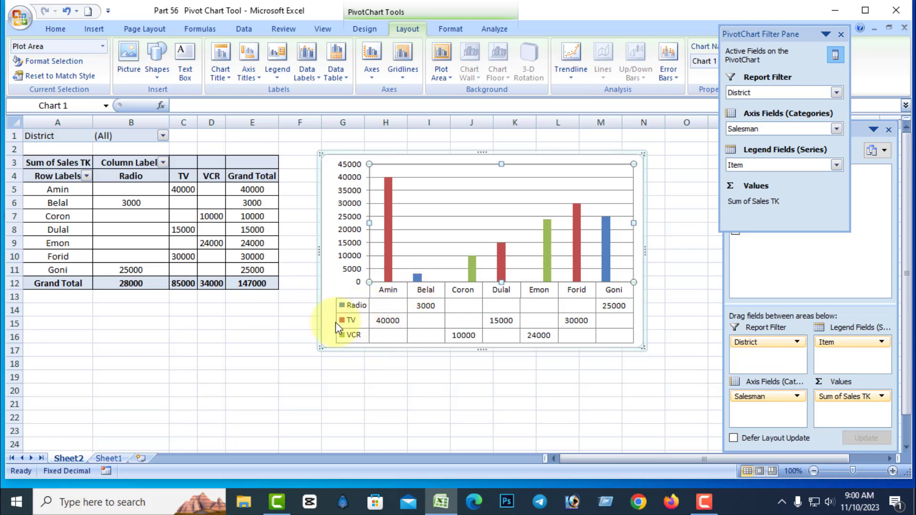
click(345, 81)
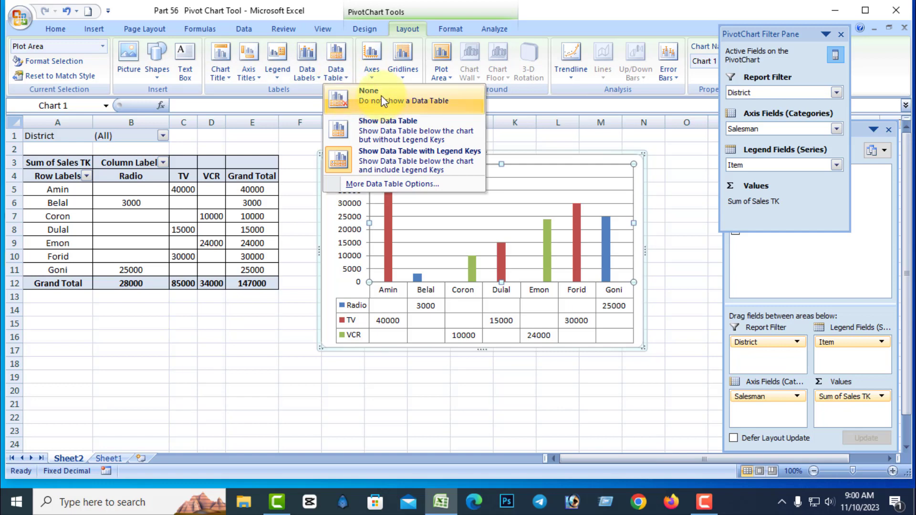
click(382, 95)
- View the More Data Table Options formatting settings, then close the dialog
click(336, 72)
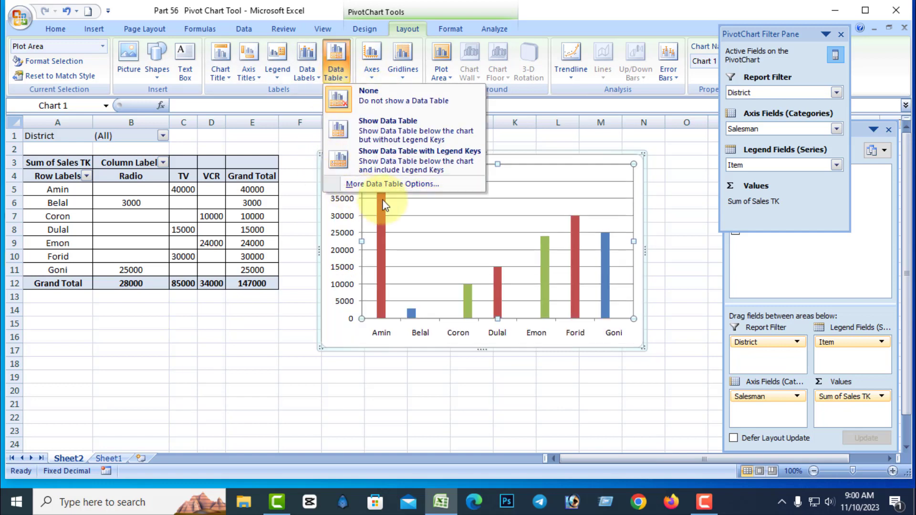
click(389, 185)
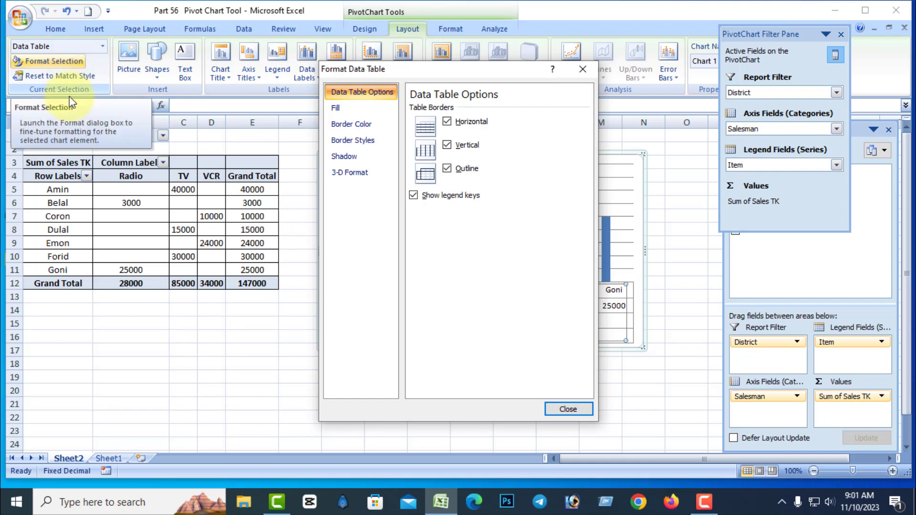
click(568, 409)
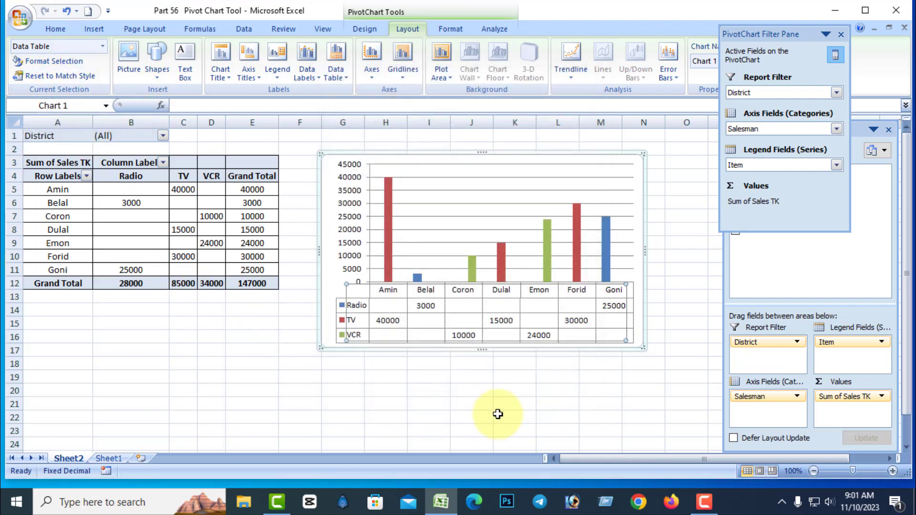